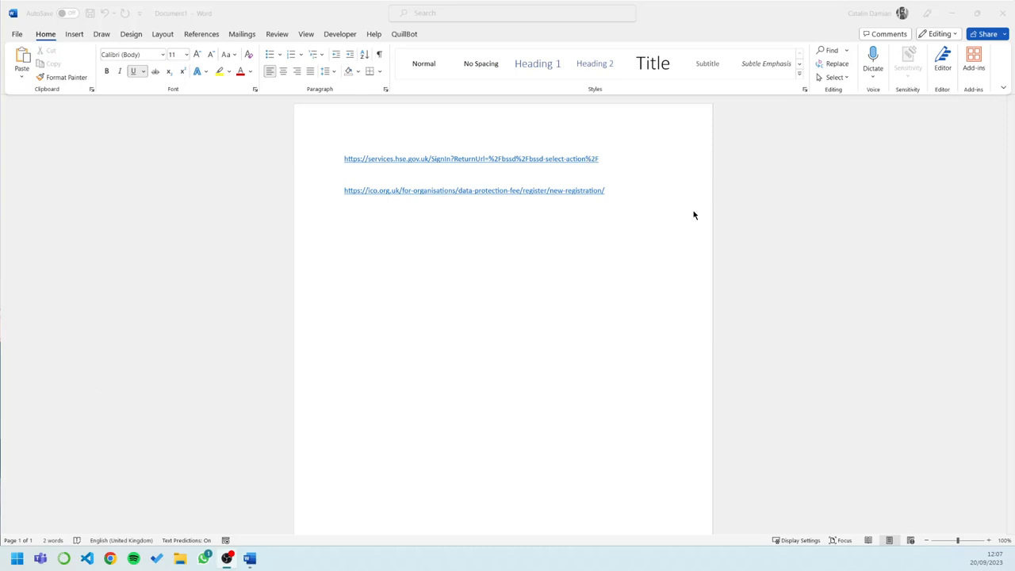
# Follow the services.hse.gov.uk sign-in link from the document in the browser
pyautogui.keyDown('shift'); pyautogui.click(581, 161); pyautogui.keyUp('shift')
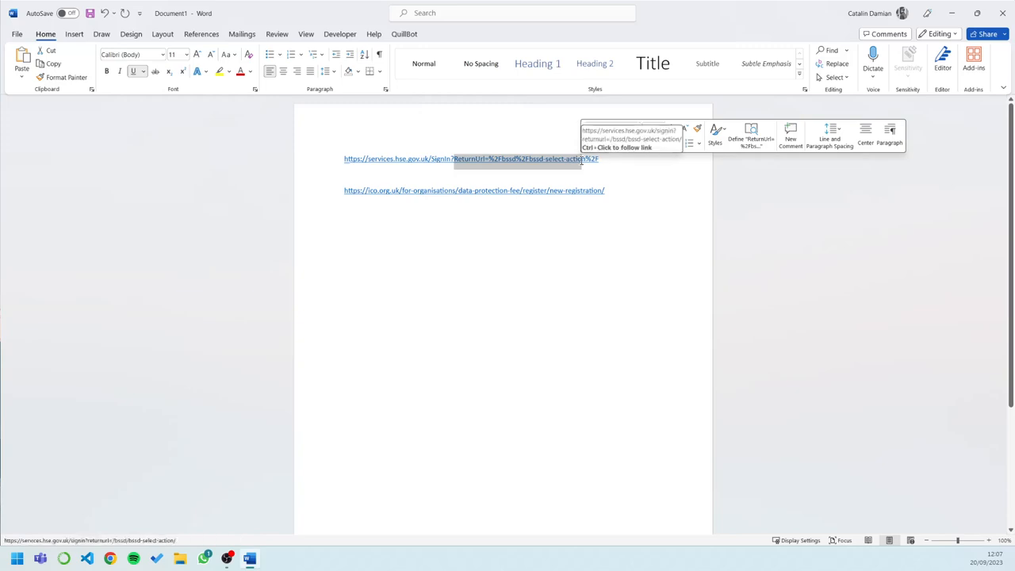
pyautogui.click(606, 161)
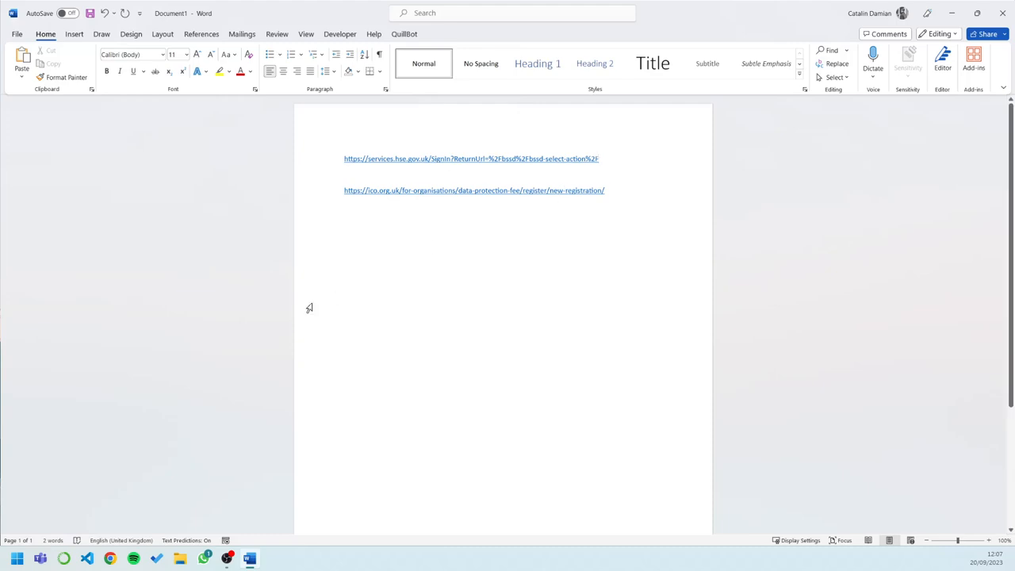
pyautogui.doubleClick(591, 160)
pyautogui.click(591, 161)
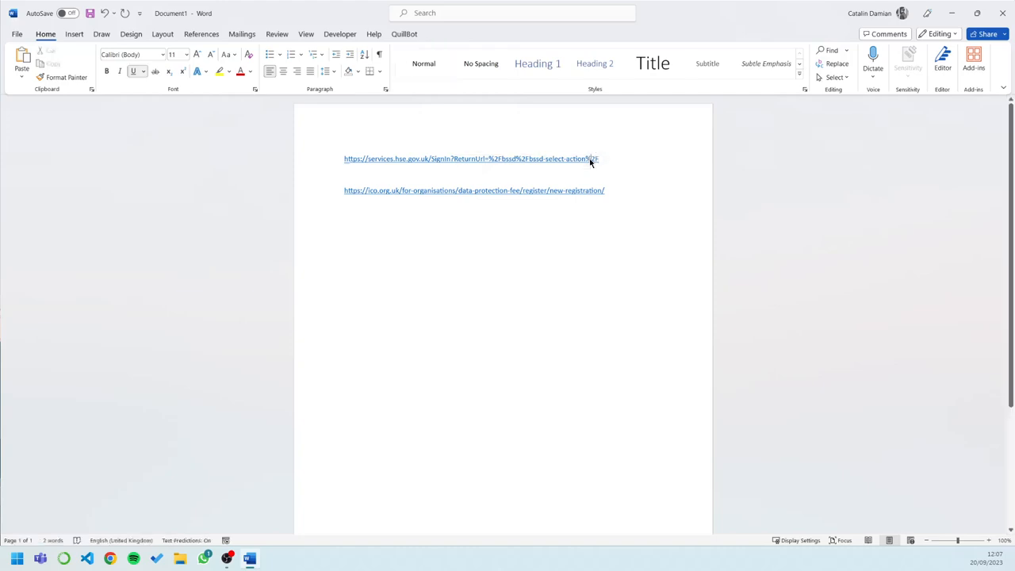
pyautogui.doubleClick(593, 161)
pyautogui.click(553, 162)
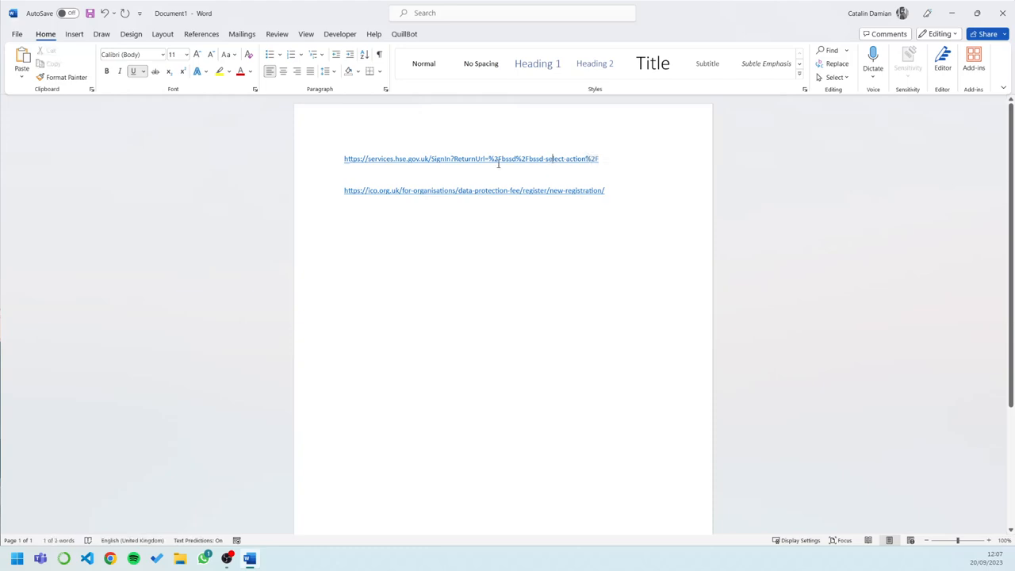
pyautogui.moveTo(347, 156); pyautogui.dragTo(608, 138)
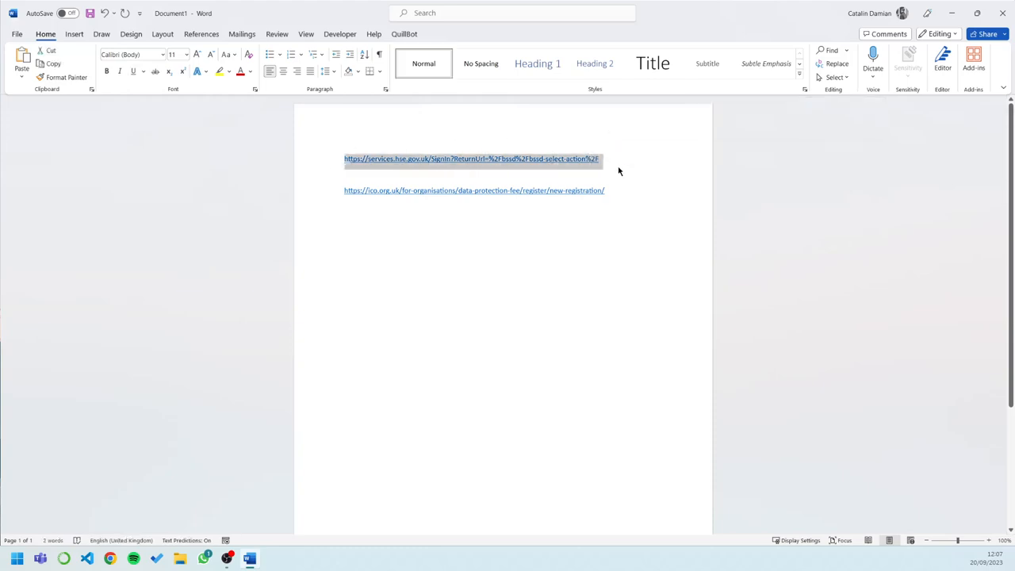
pyautogui.click(604, 164)
pyautogui.click(589, 158)
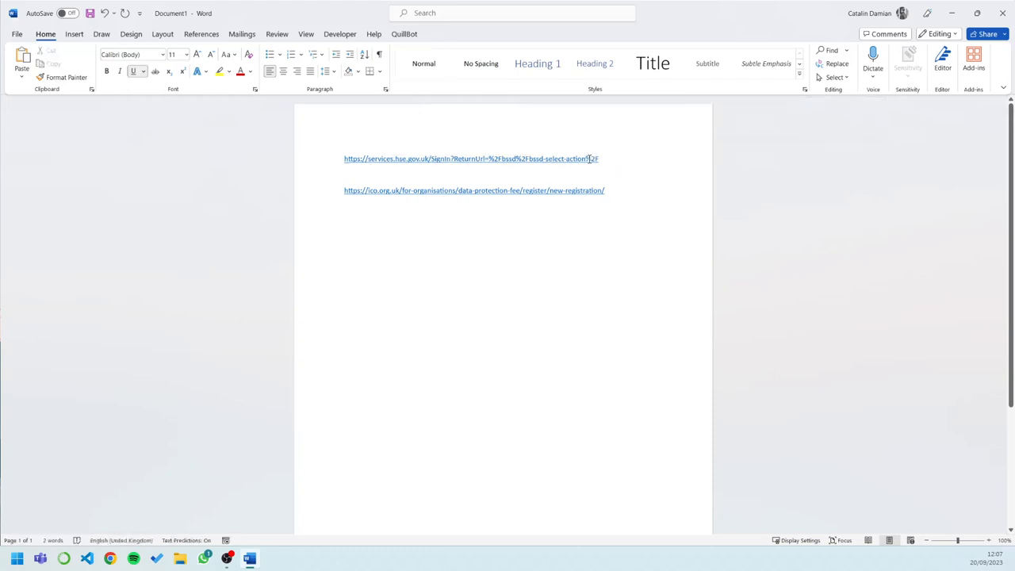
pyautogui.moveTo(600, 158); pyautogui.dragTo(345, 164)
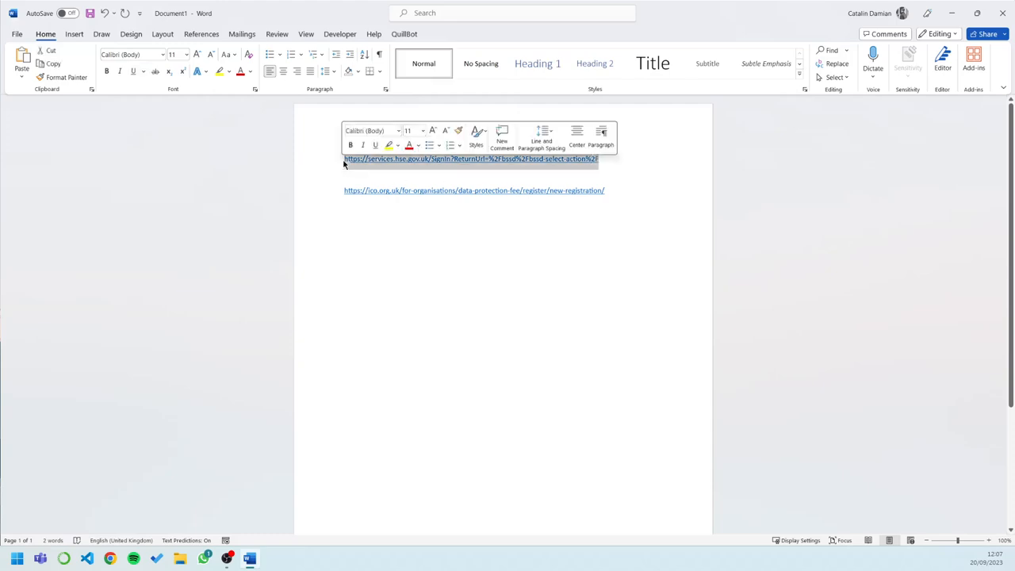
pyautogui.click(565, 162)
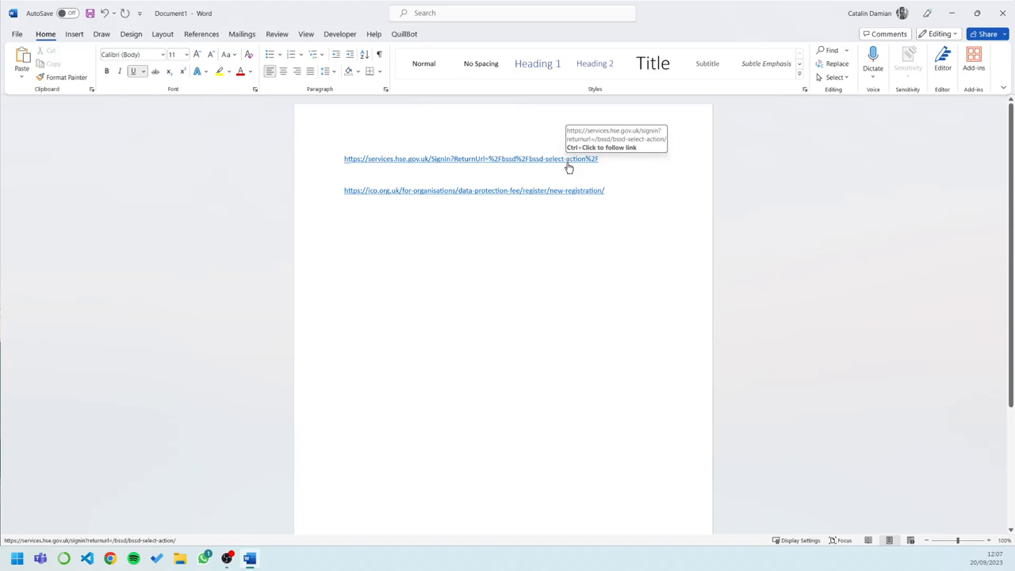
pyautogui.keyDown('ctrl'); pyautogui.click(568, 163); pyautogui.keyUp('ctrl')
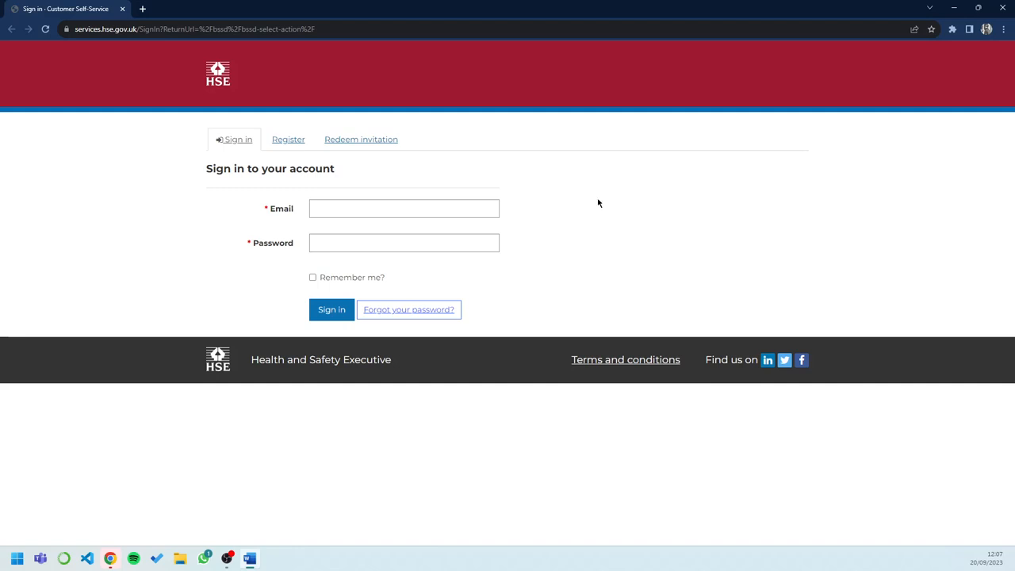
# Open the Register form and enter the account email address
pyautogui.click(288, 140)
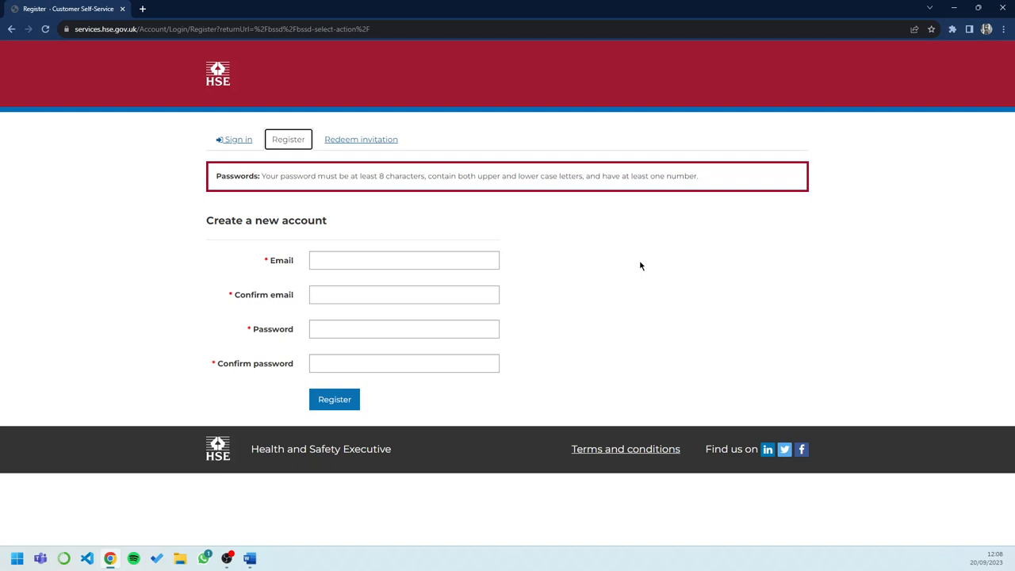
pyautogui.click(378, 264)
pyautogui.write('aye')
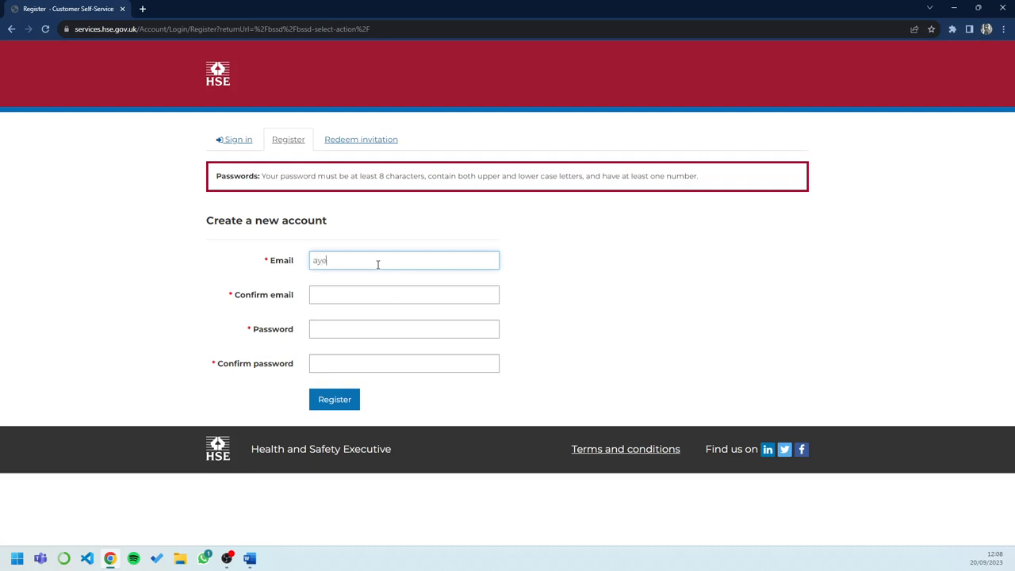
pyautogui.write('shatsu')
pyautogui.moveTo(378, 264); pyautogui.dragTo(227, 273)
pyautogui.press('BackSpace')
# Enter the same email address in the Confirm email field
pyautogui.click(337, 291)
# Type the account password in the Password field
pyautogui.click(317, 331)
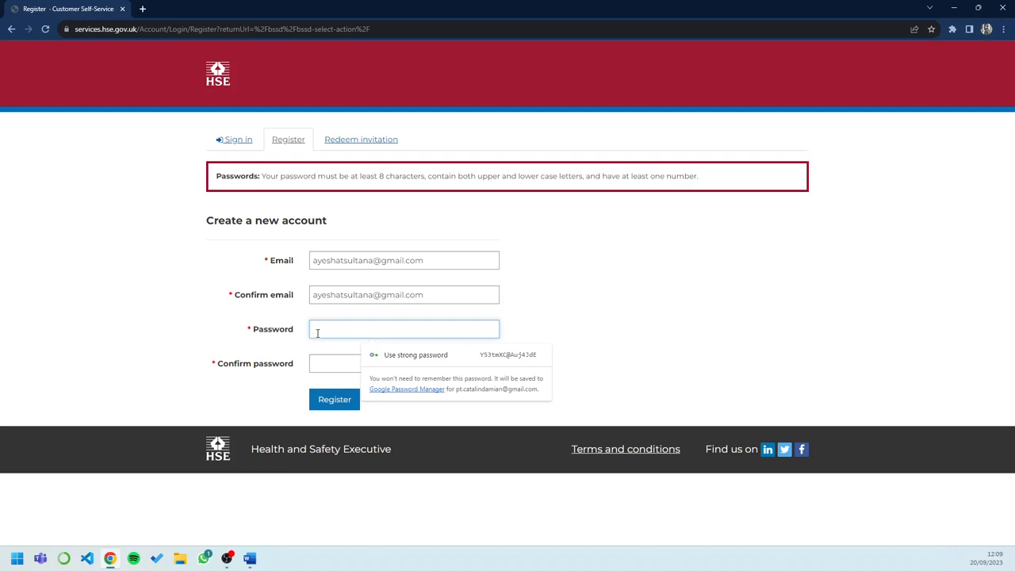
pyautogui.write('a*****')
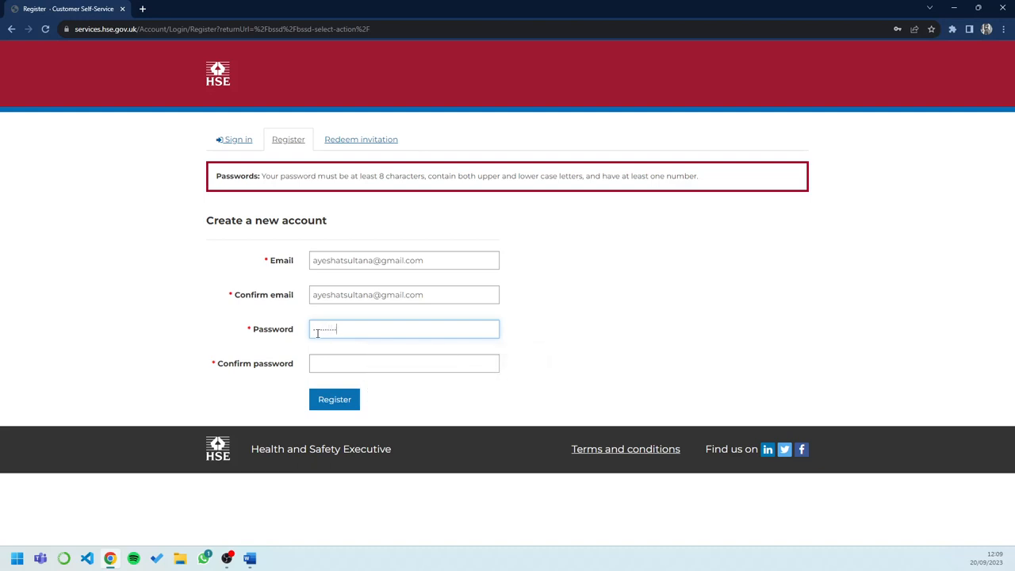
pyautogui.write('**********')
# Re-enter the account password in the Confirm password field
pyautogui.click(338, 364)
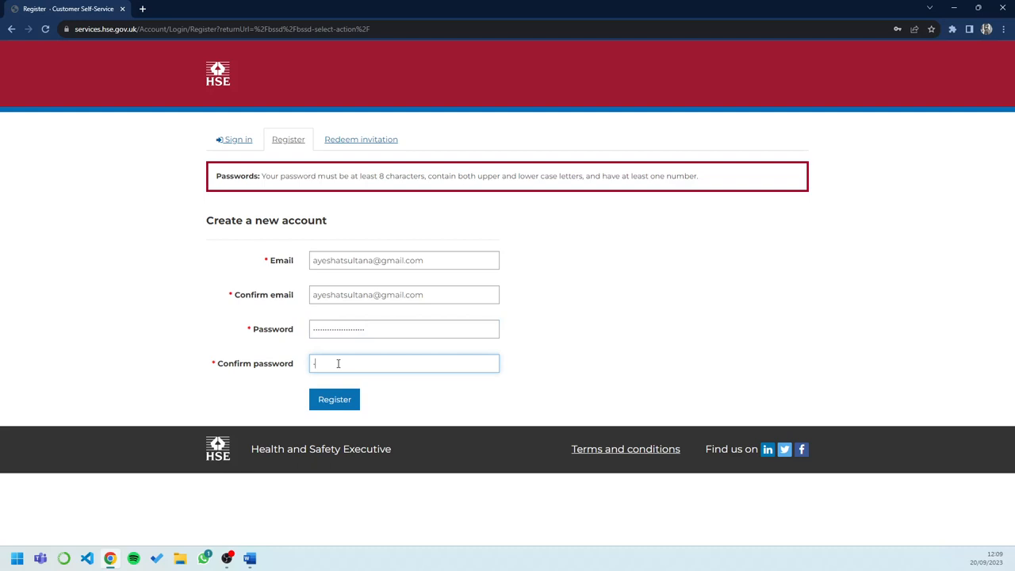
pyautogui.write('*********************')
# Submit the registration and decline saving the password in the browser
pyautogui.click(334, 401)
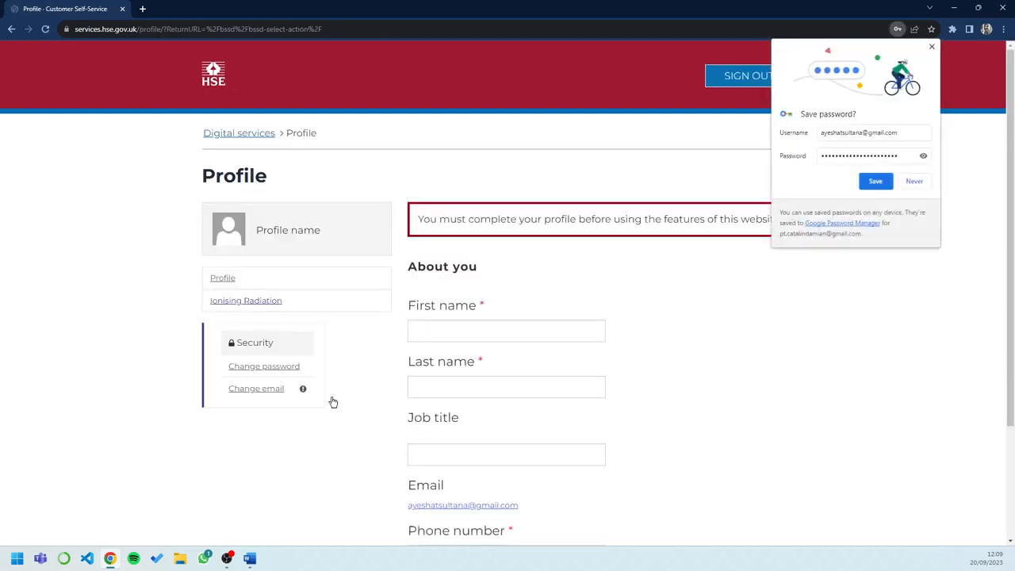
pyautogui.click(914, 184)
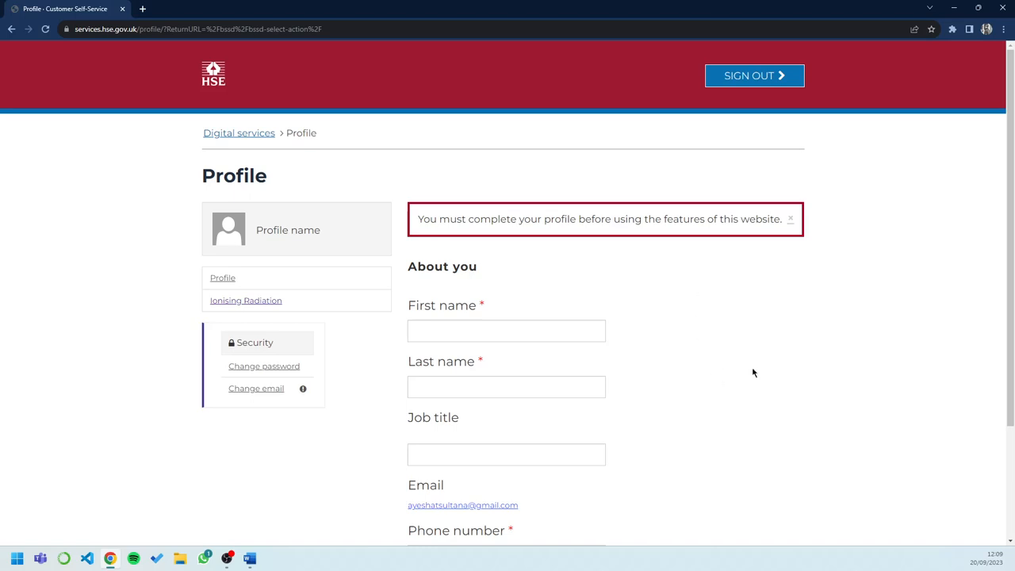
# Fill in the first name and last name in the profile
pyautogui.scroll(-1, 769, 389)
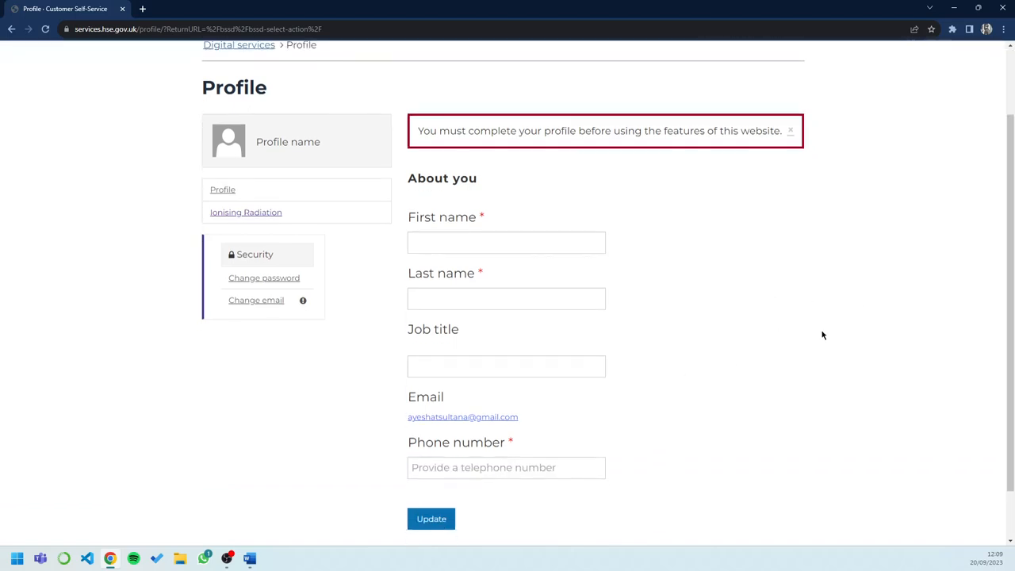
pyautogui.click(482, 247)
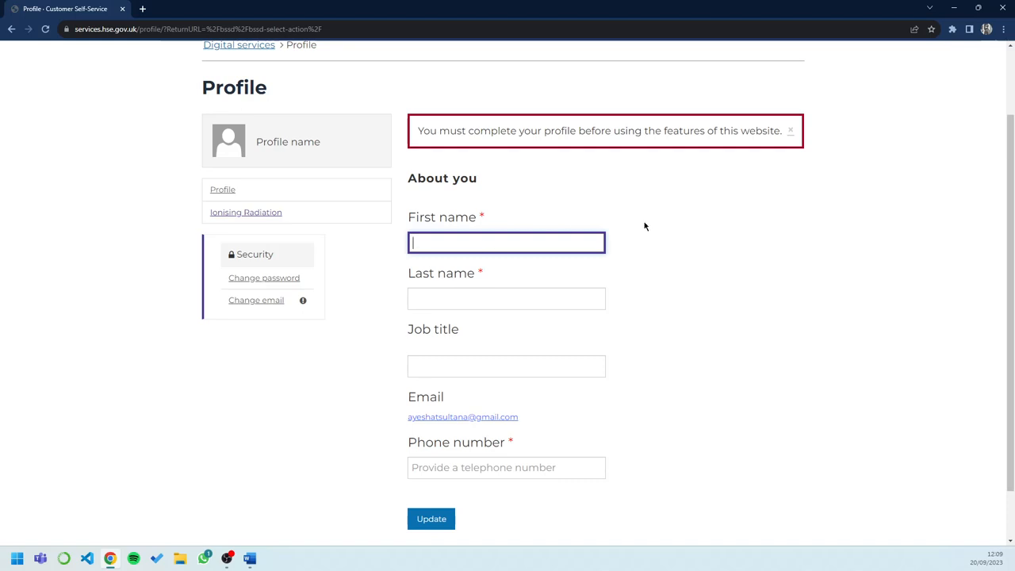
pyautogui.click(554, 298)
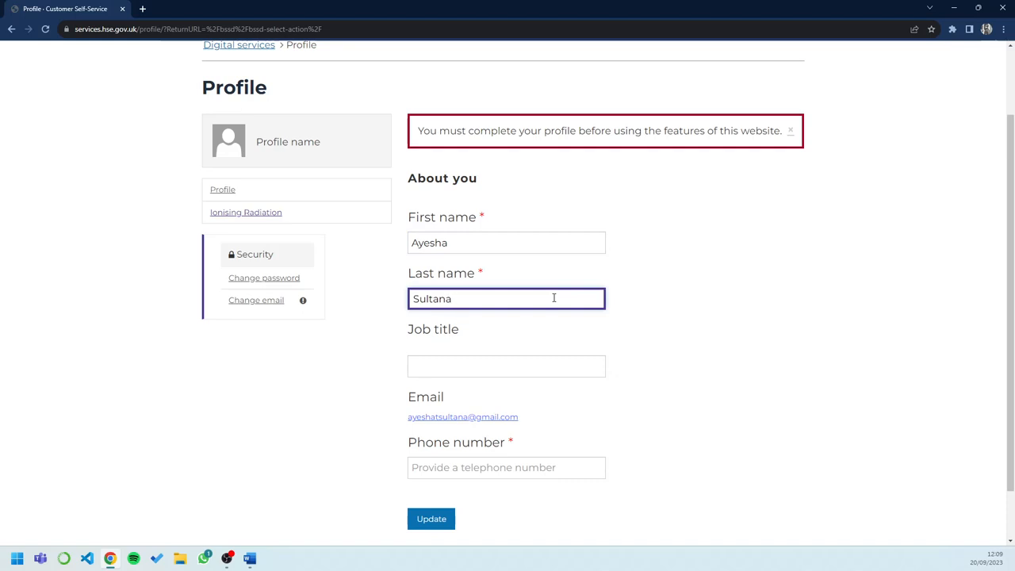
# Set the job title to compliance consultant
pyautogui.click(530, 359)
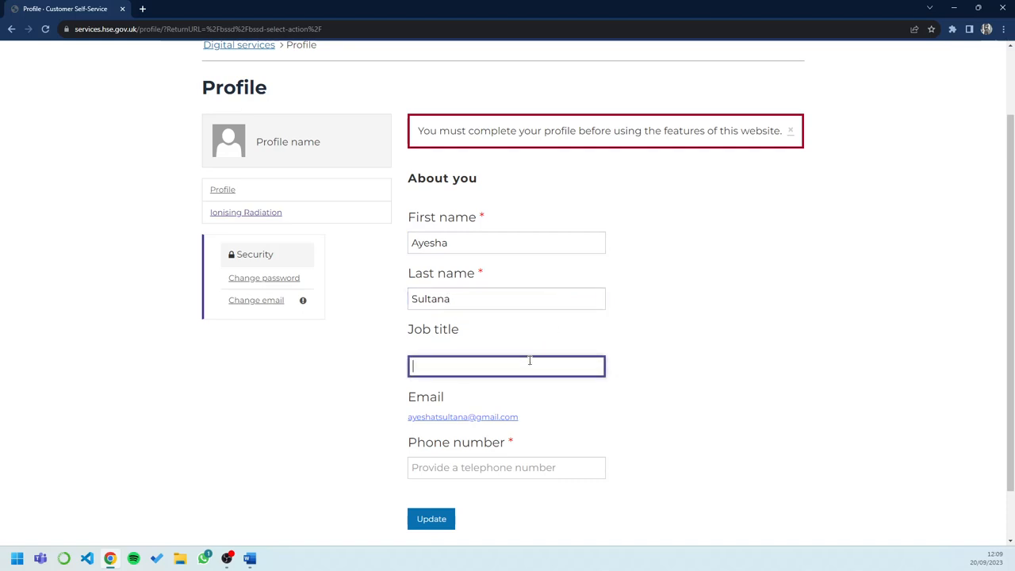
pyautogui.scroll(-1, 833, 373)
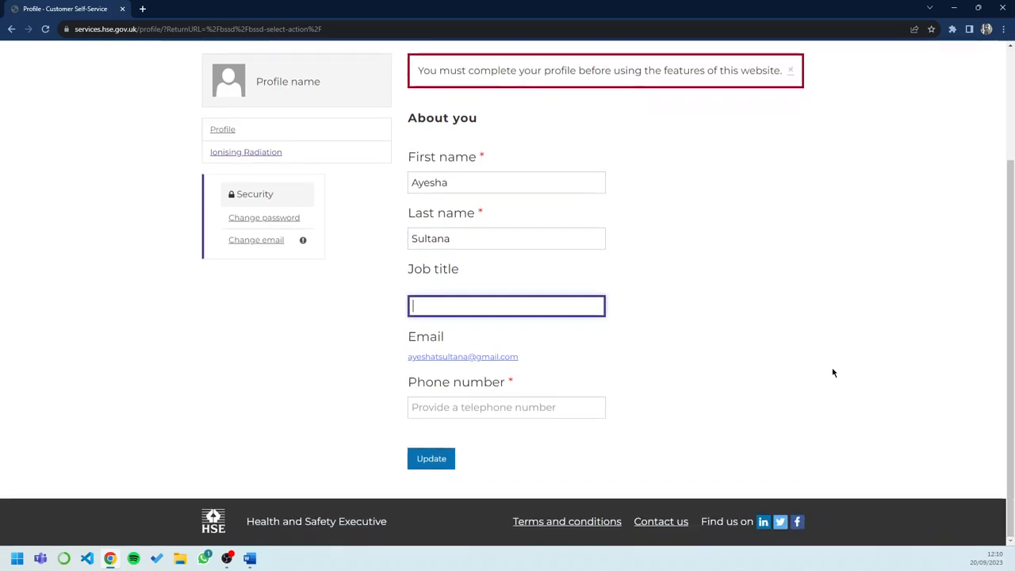
pyautogui.write('co')
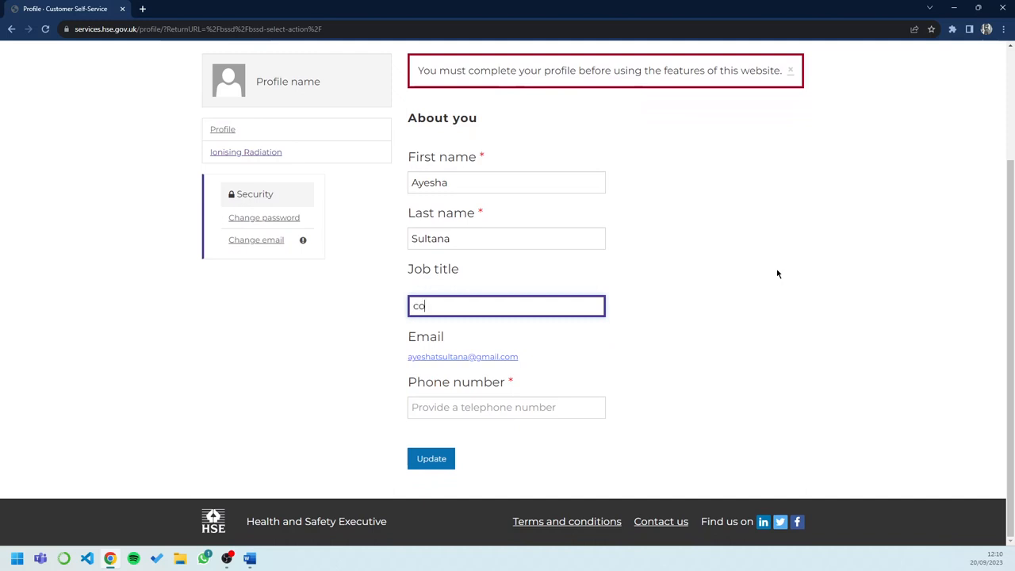
pyautogui.write('mpliance o')
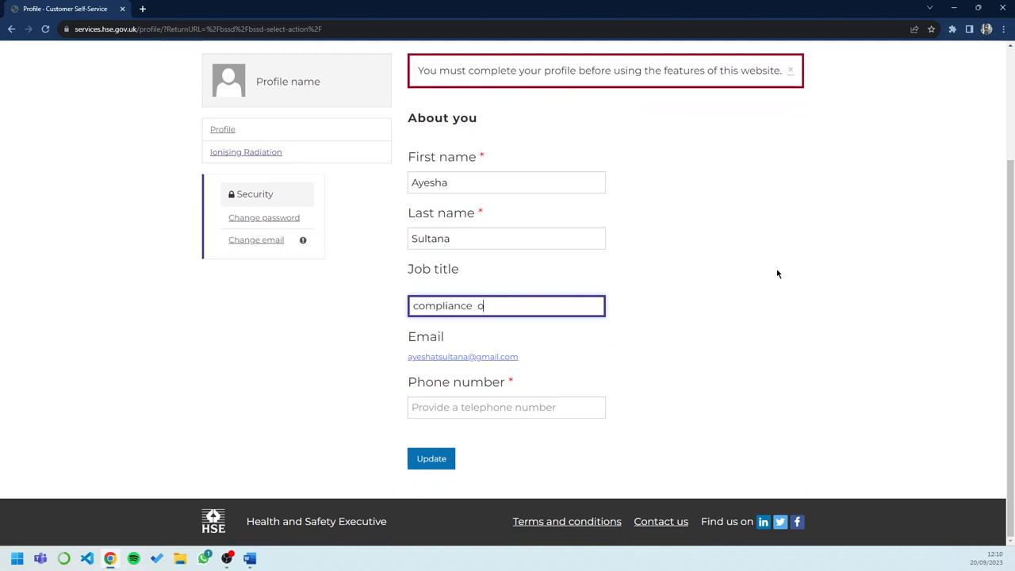
pyautogui.press('BackSpace')
pyautogui.write('consultant')
pyautogui.click(777, 274)
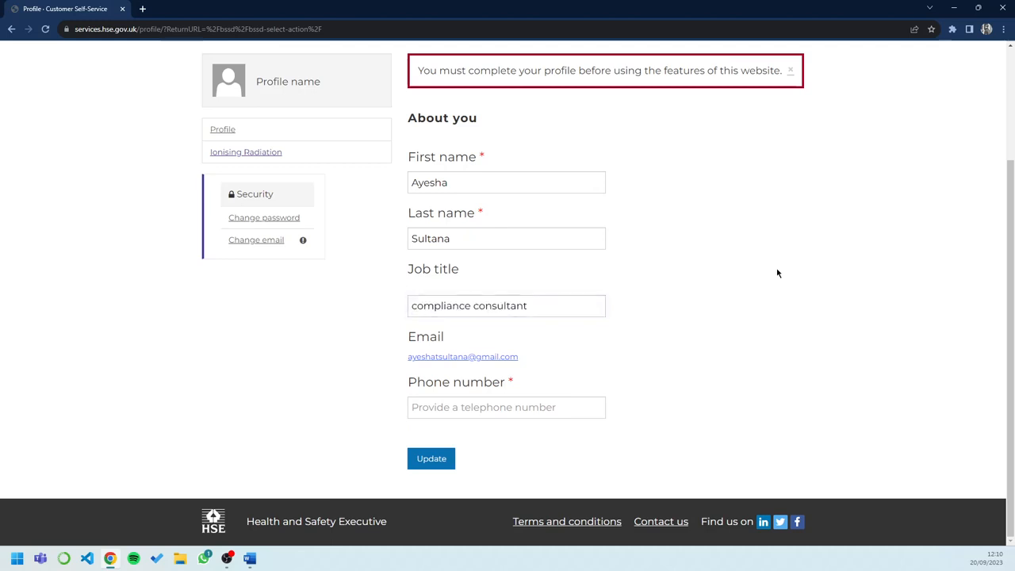
# Enter the contact phone number and update the profile
pyautogui.click(528, 409)
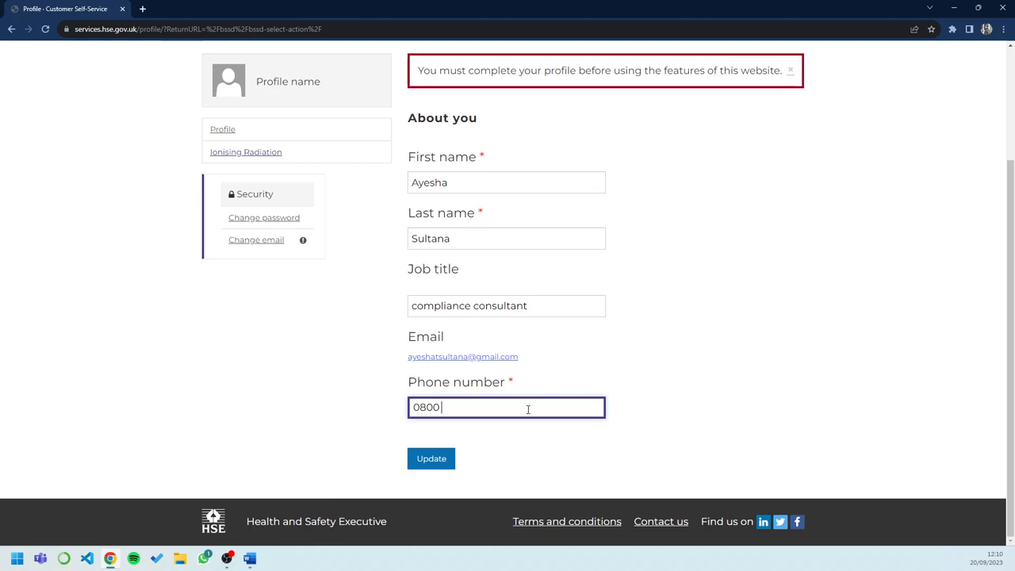
pyautogui.click(498, 480)
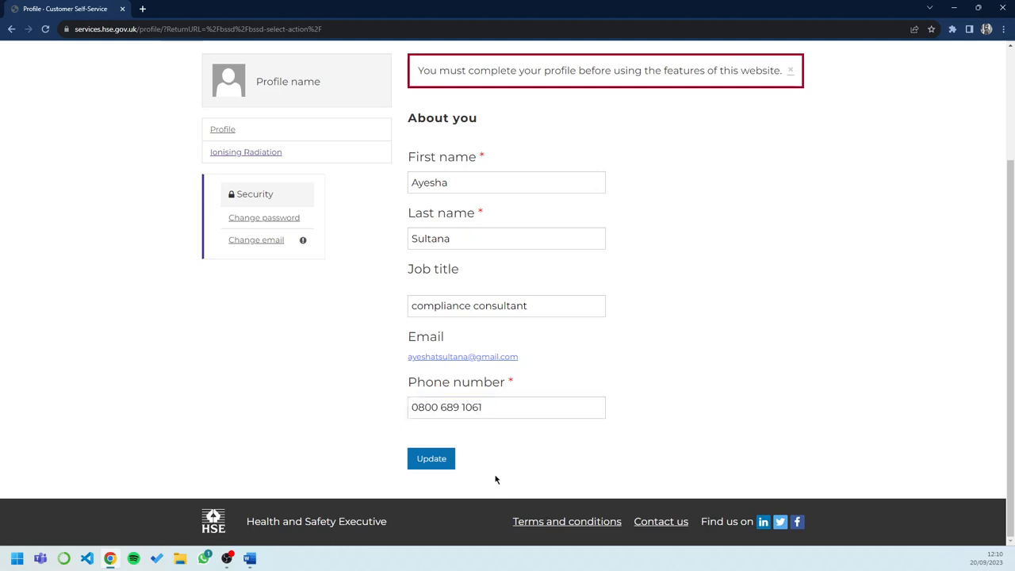
pyautogui.click(425, 466)
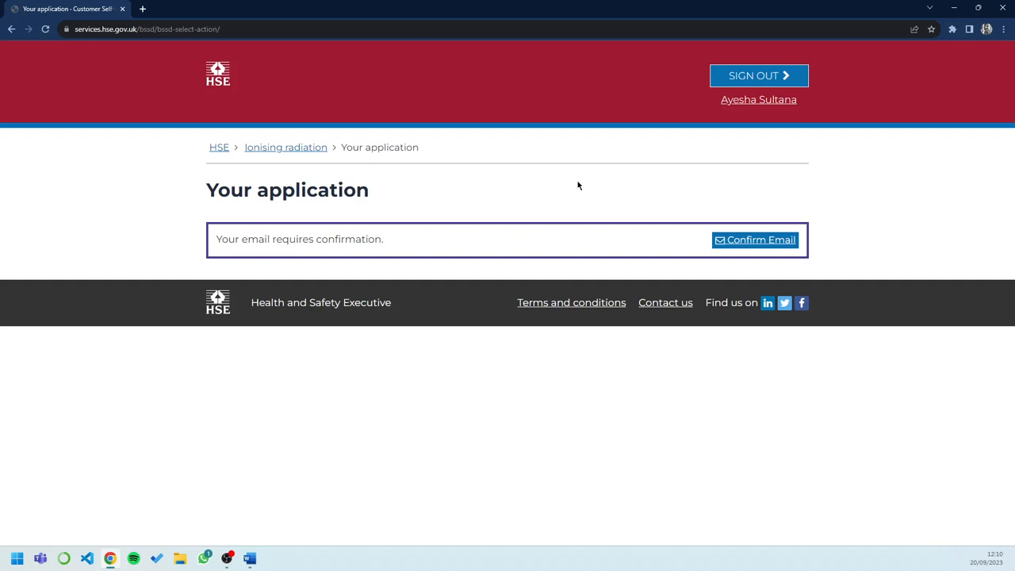
# Request email confirmation, then return to Ionising Radiation and start a new application
pyautogui.click(760, 243)
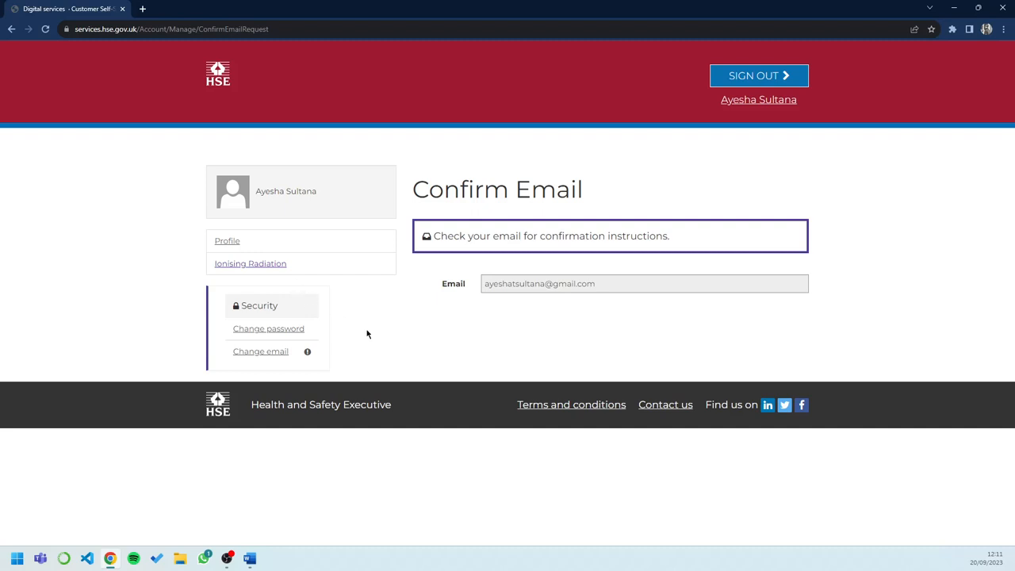
pyautogui.click(252, 269)
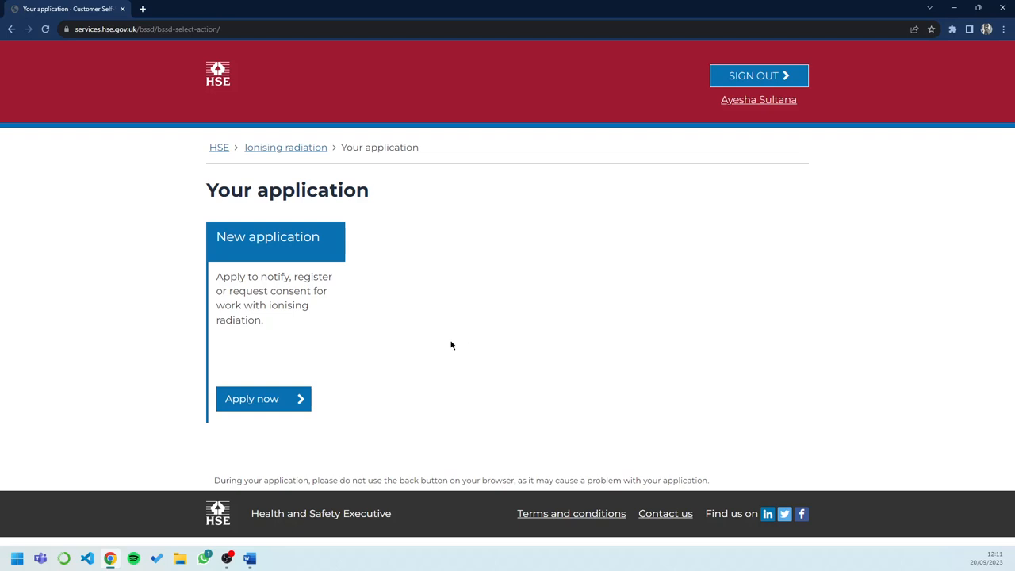
pyautogui.click(260, 402)
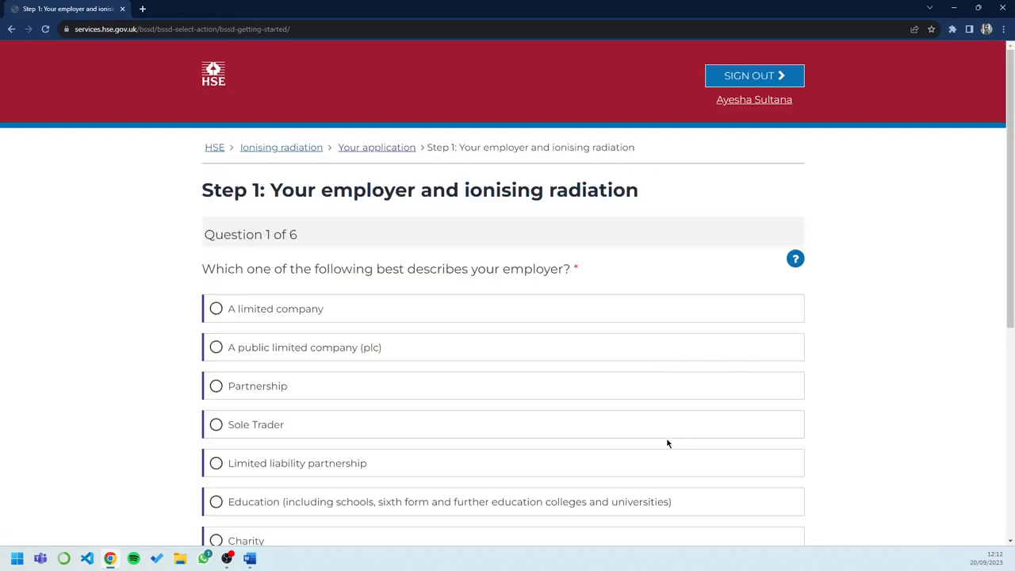
# Describe the employer as A limited company and save and continue
pyautogui.scroll(-1, 667, 443)
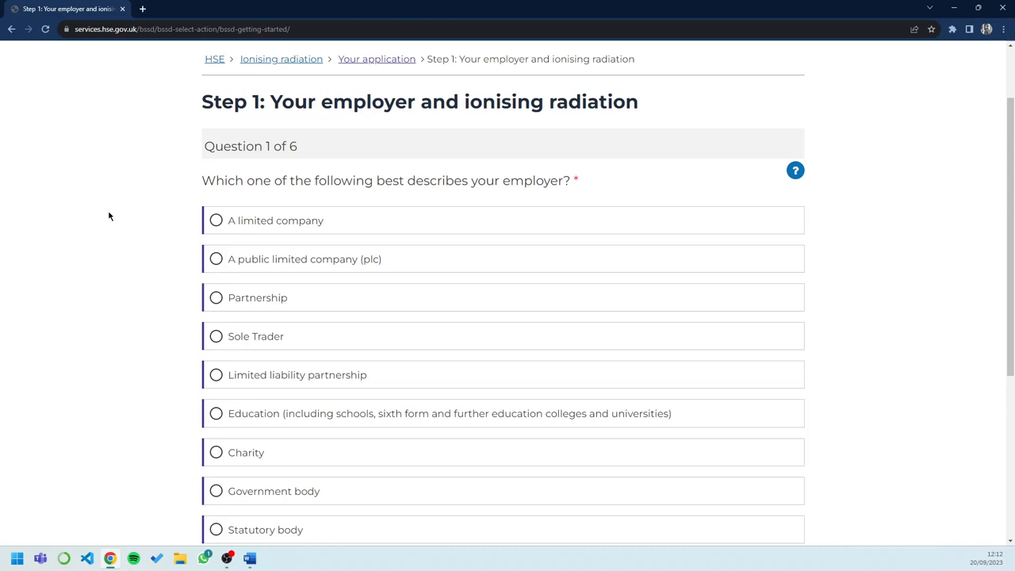
pyautogui.click(216, 228)
pyautogui.scroll(-1, 99, 289)
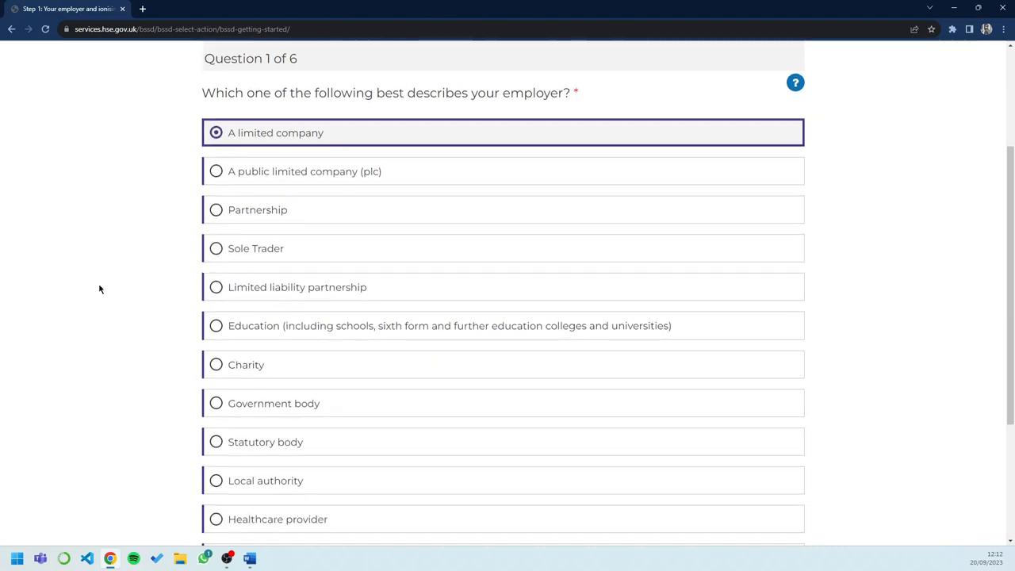
pyautogui.scroll(-3, 98, 288)
pyautogui.click(544, 453)
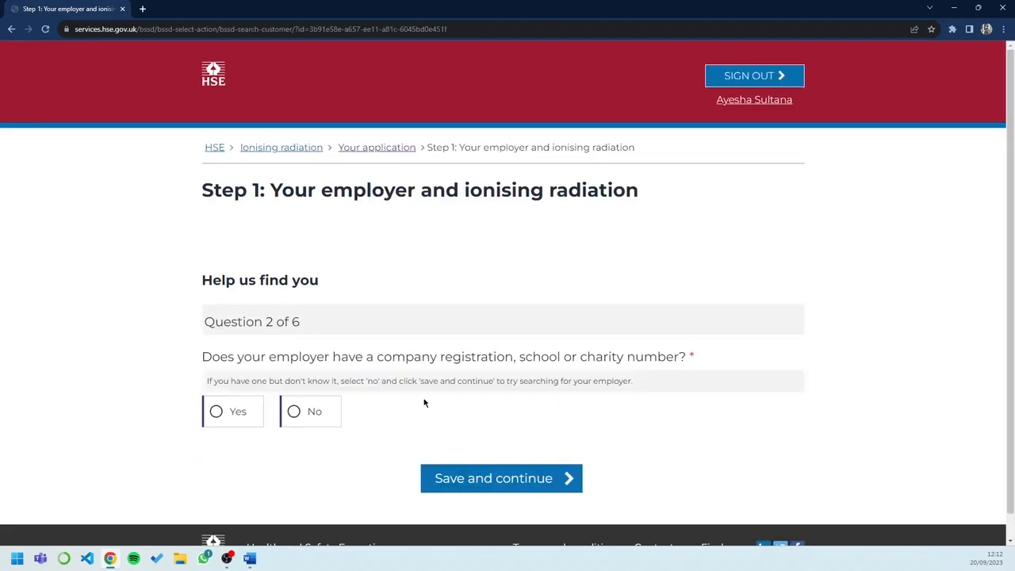
# Answer Yes to whether the employer has a company registration, school or charity number
pyautogui.scroll(-1, 946, 423)
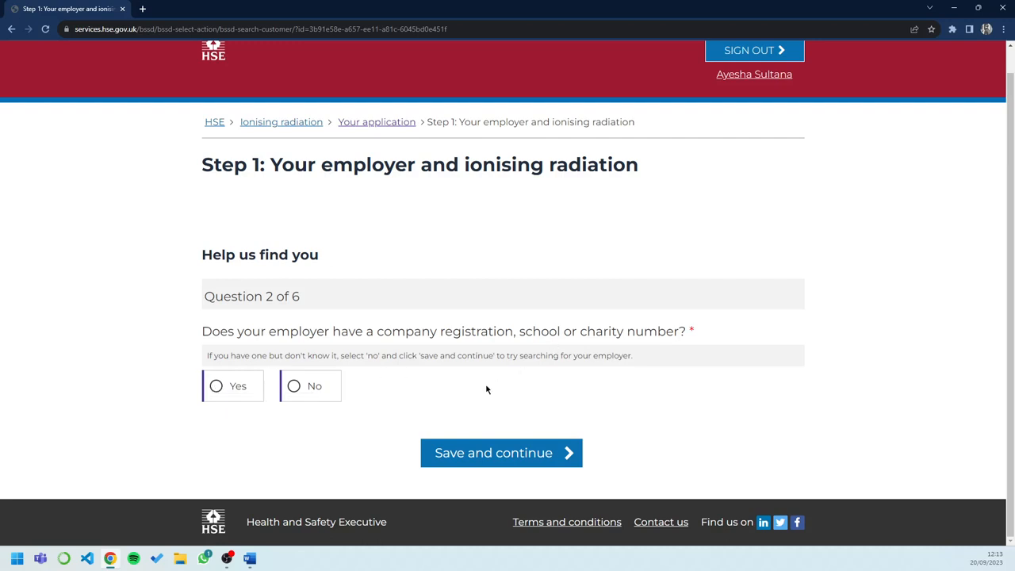
pyautogui.click(218, 384)
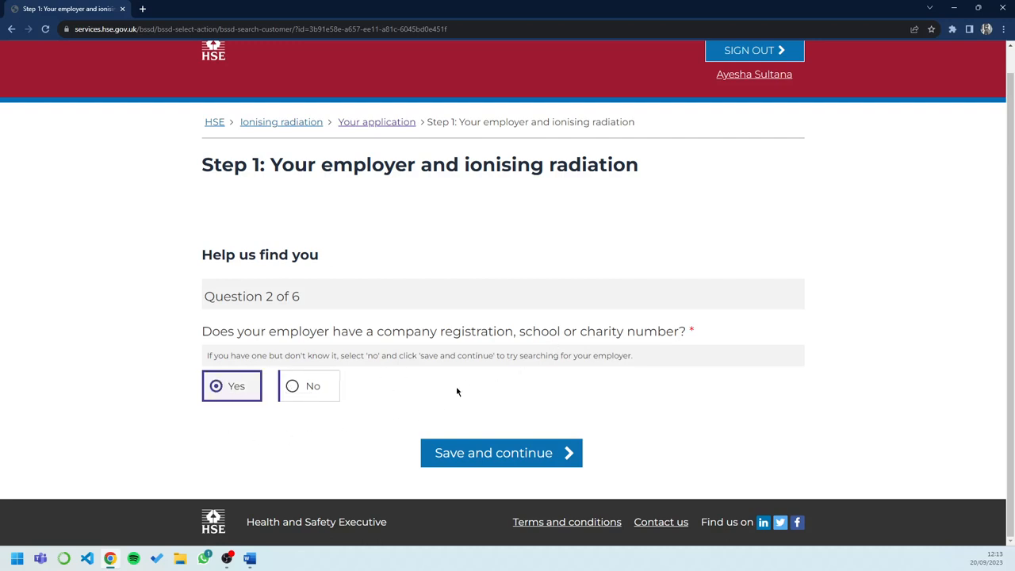
# Search for the company registration number 11714494, then save and continue
pyautogui.click(458, 462)
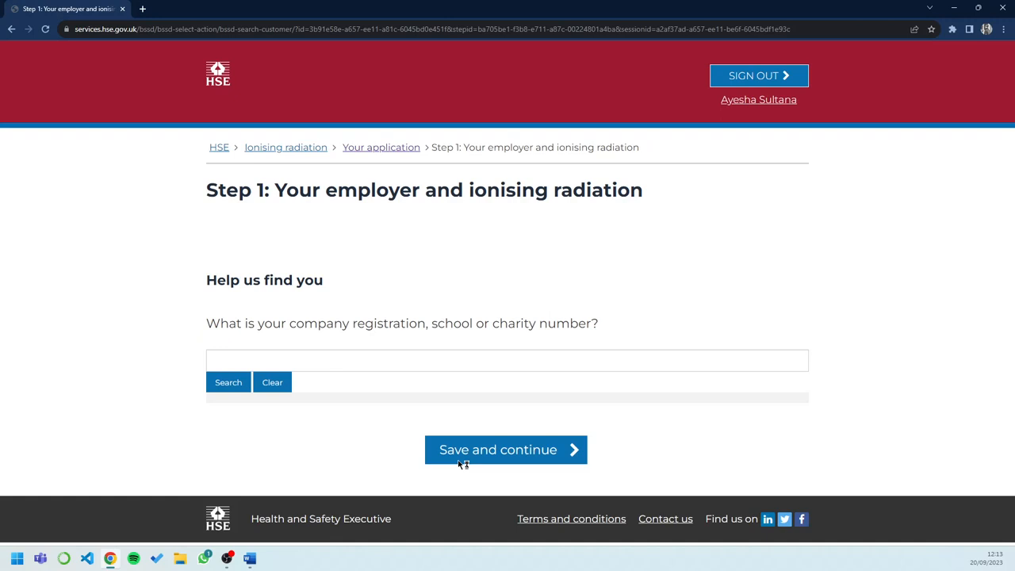
pyautogui.click(312, 359)
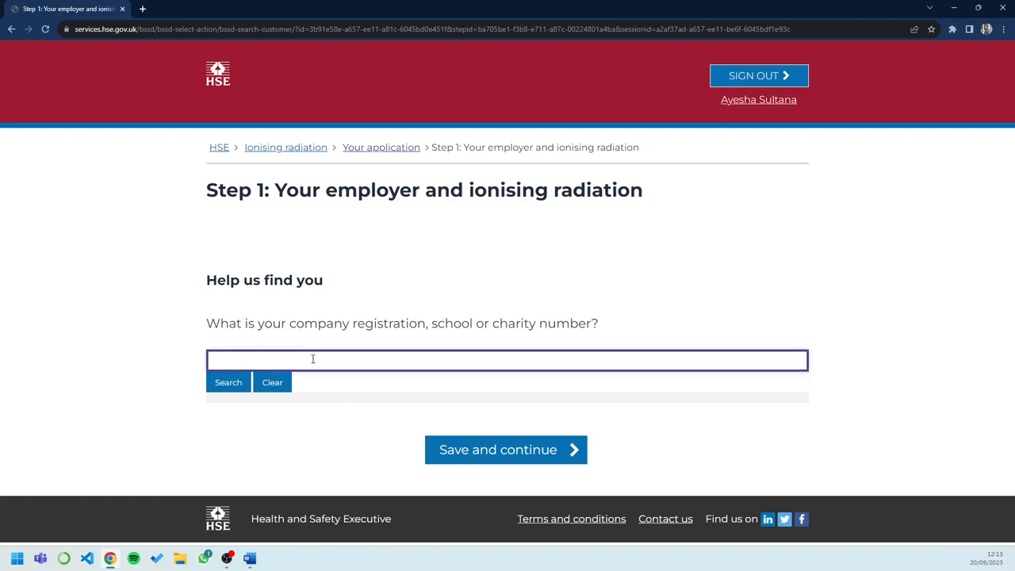
pyautogui.write('11714494')
pyautogui.click(222, 386)
pyautogui.click(229, 383)
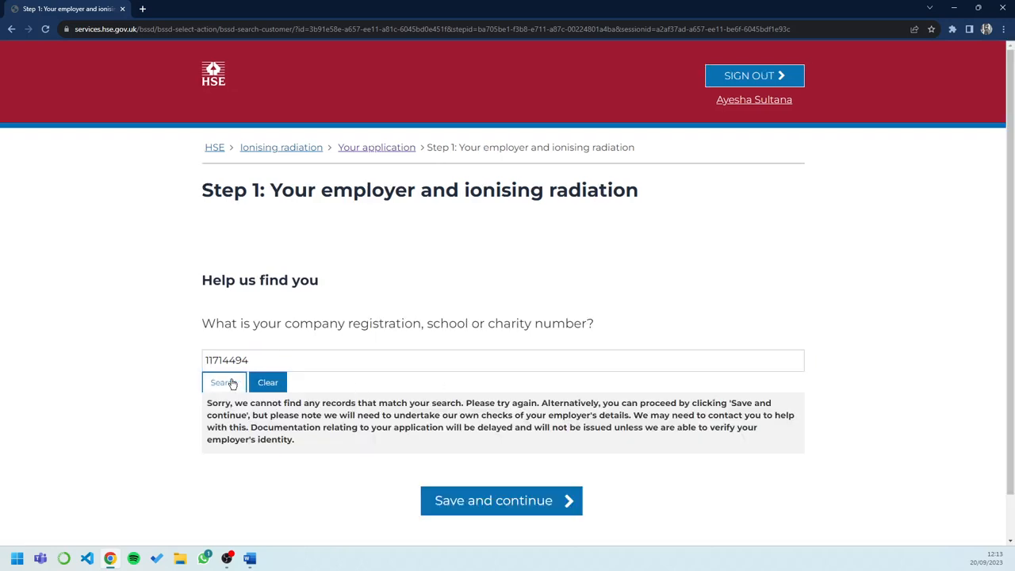
pyautogui.scroll(-1, 535, 336)
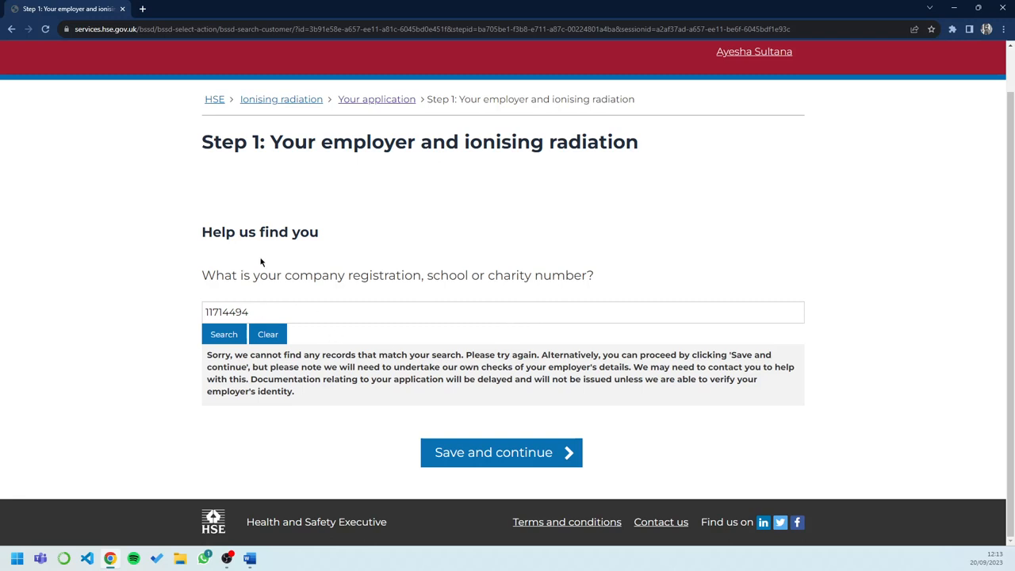
pyautogui.click(495, 453)
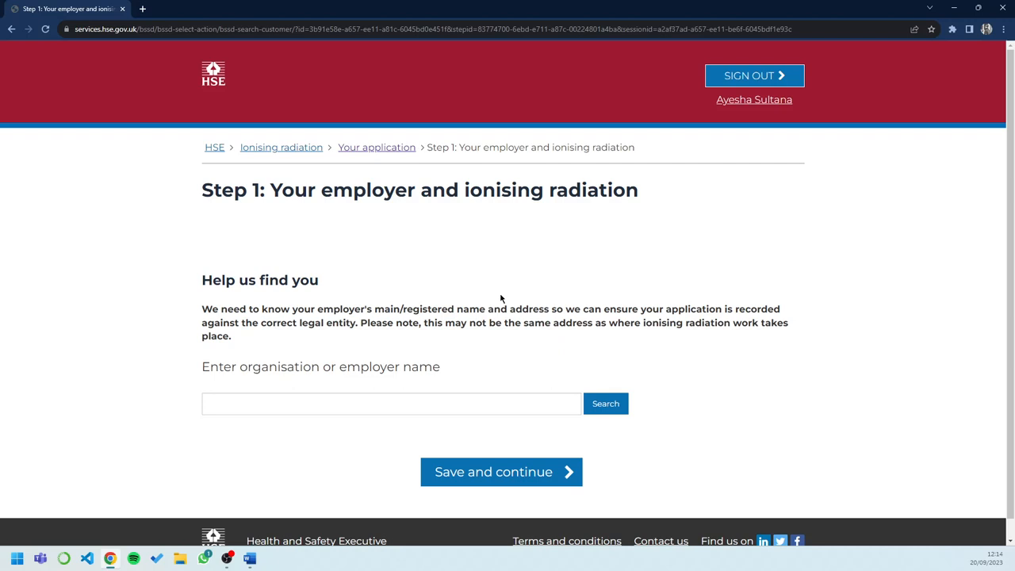
# Search for the employer by organisation name smart compliance and training ltd
pyautogui.click(365, 408)
pyautogui.write('smart complian')
pyautogui.write('cw')
pyautogui.press('BackSpace')
pyautogui.press('BackSpace')
pyautogui.press('BackSpace')
pyautogui.write('e and t')
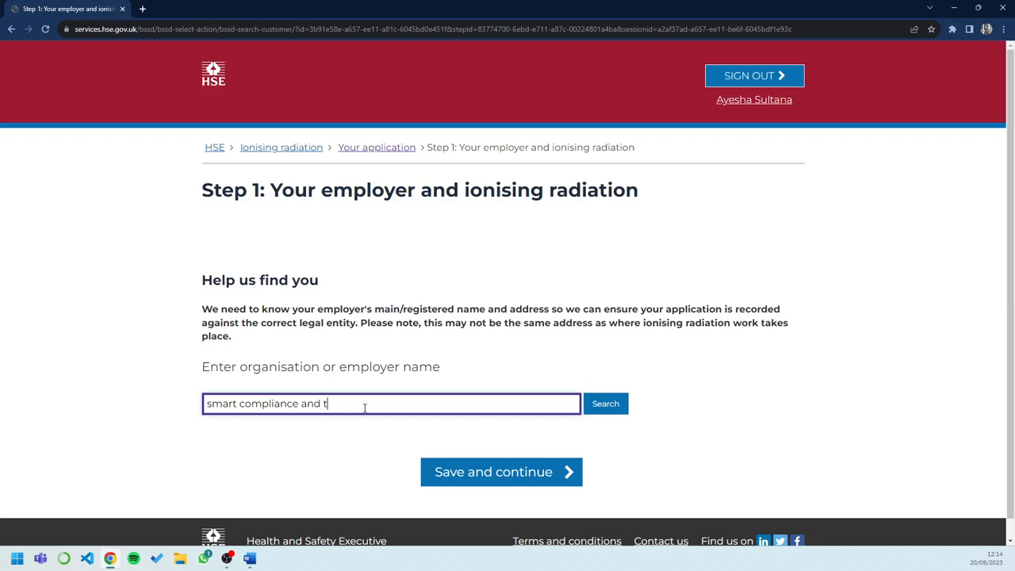
pyautogui.write('raining ltd')
pyautogui.click(625, 410)
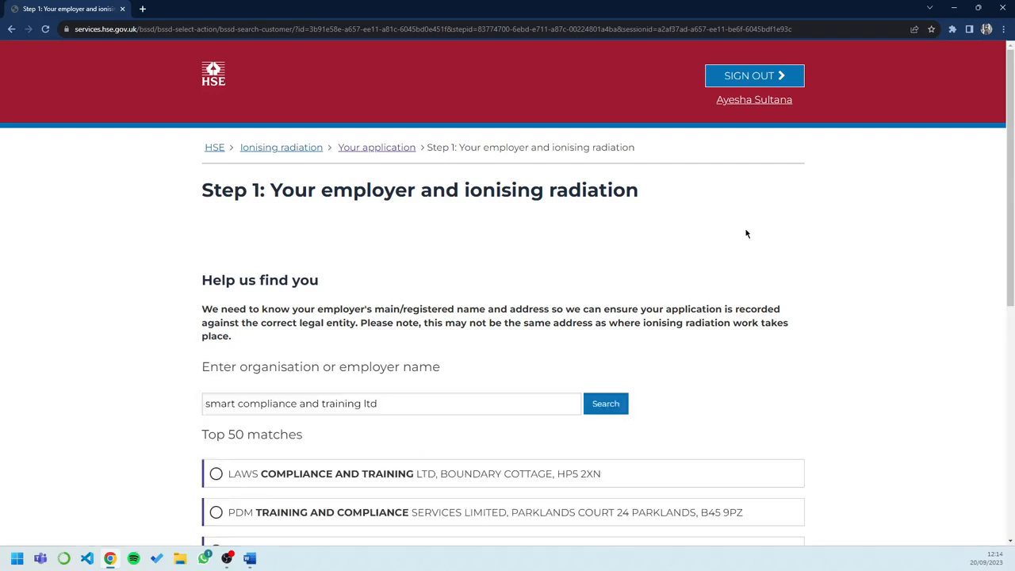
# Browse through the pages of matching organisations looking for the employer
pyautogui.scroll(-2, 752, 287)
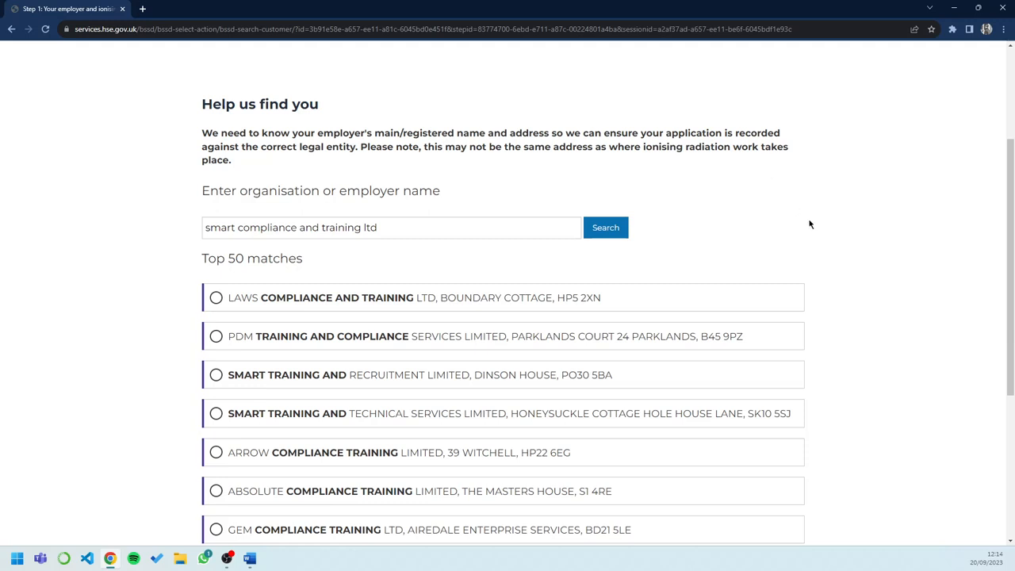
pyautogui.scroll(-5, 810, 225)
pyautogui.click(485, 473)
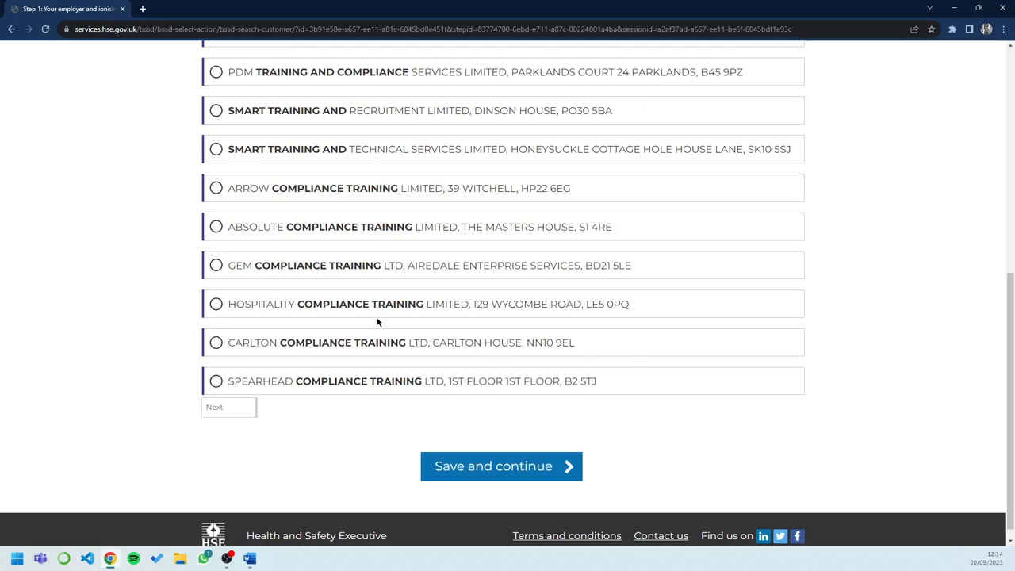
pyautogui.scroll(1, 379, 317)
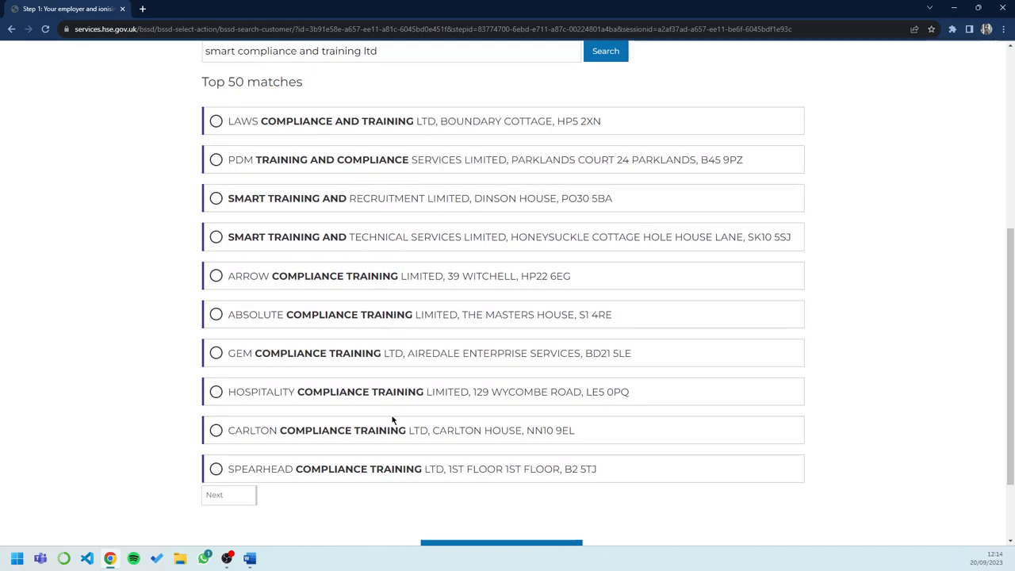
pyautogui.click(226, 497)
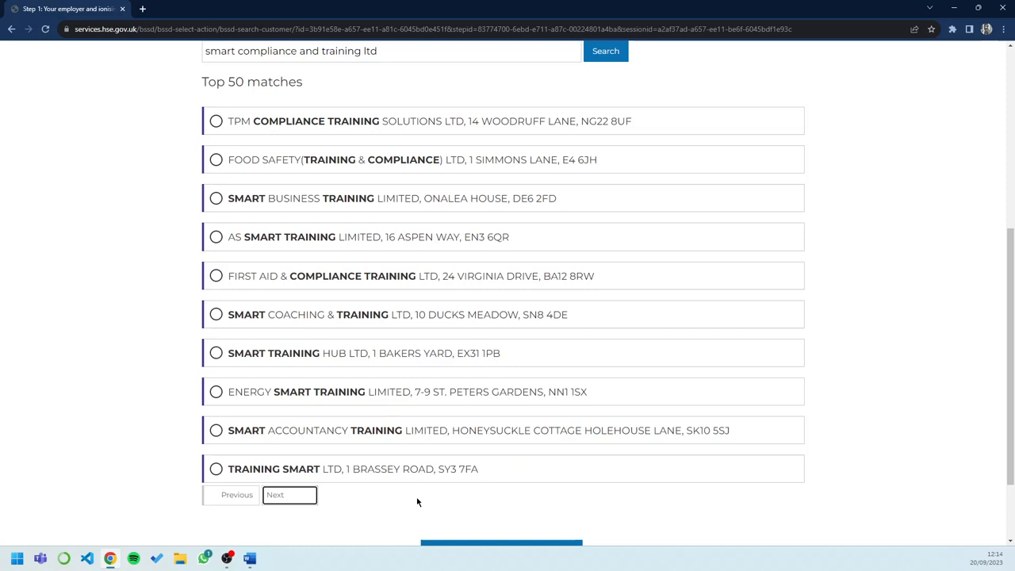
pyautogui.click(278, 495)
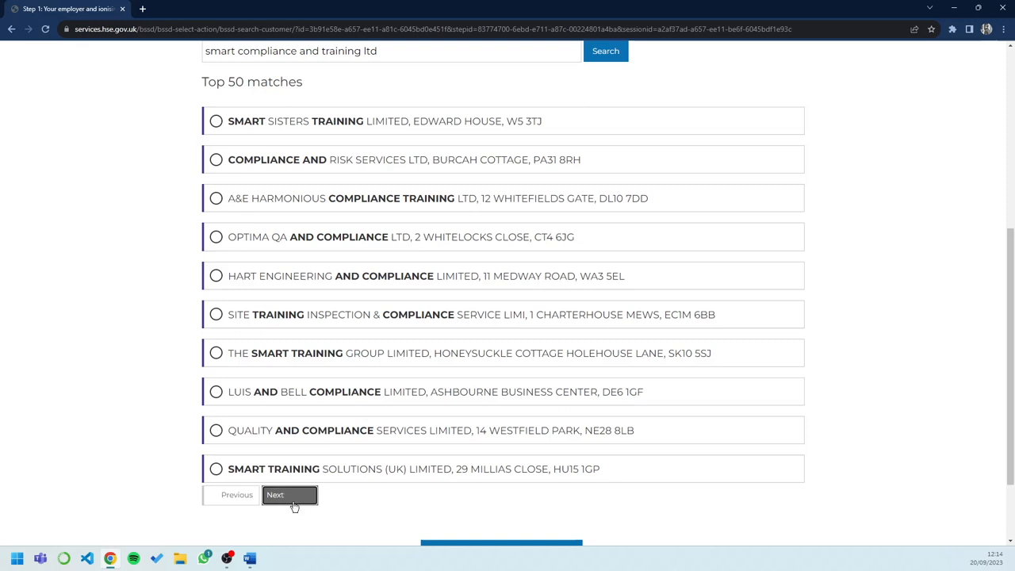
pyautogui.click(293, 501)
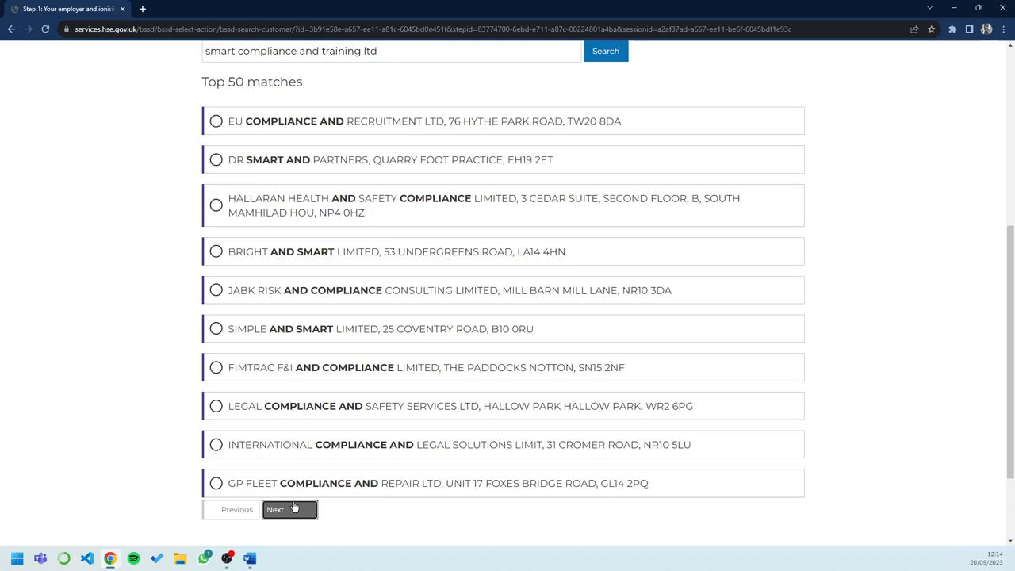
pyautogui.click(290, 509)
pyautogui.scroll(-1, 473, 528)
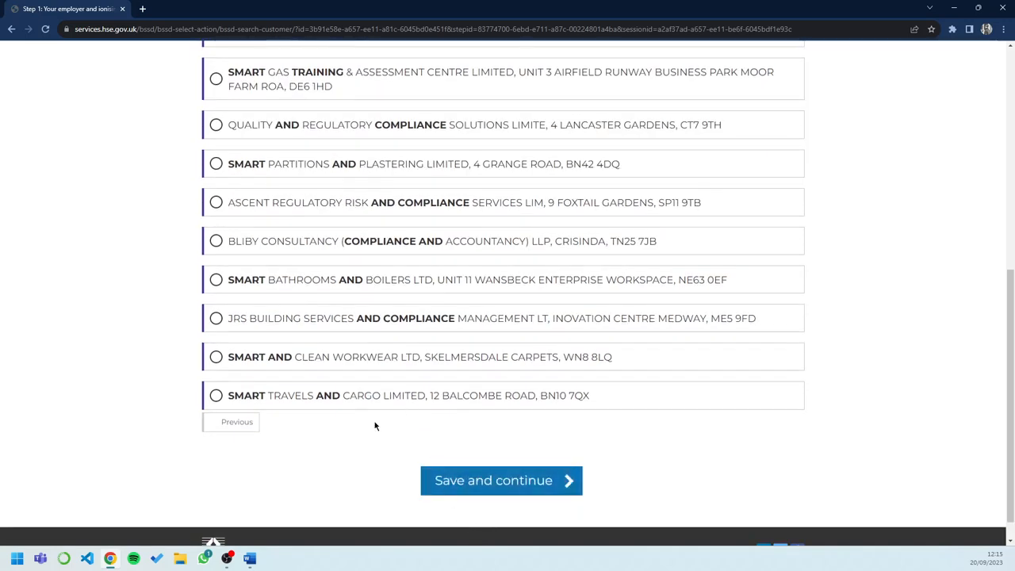
pyautogui.click(426, 474)
# Continue without selecting a match and choose Yes to add the employer's details yourself
pyautogui.click(499, 473)
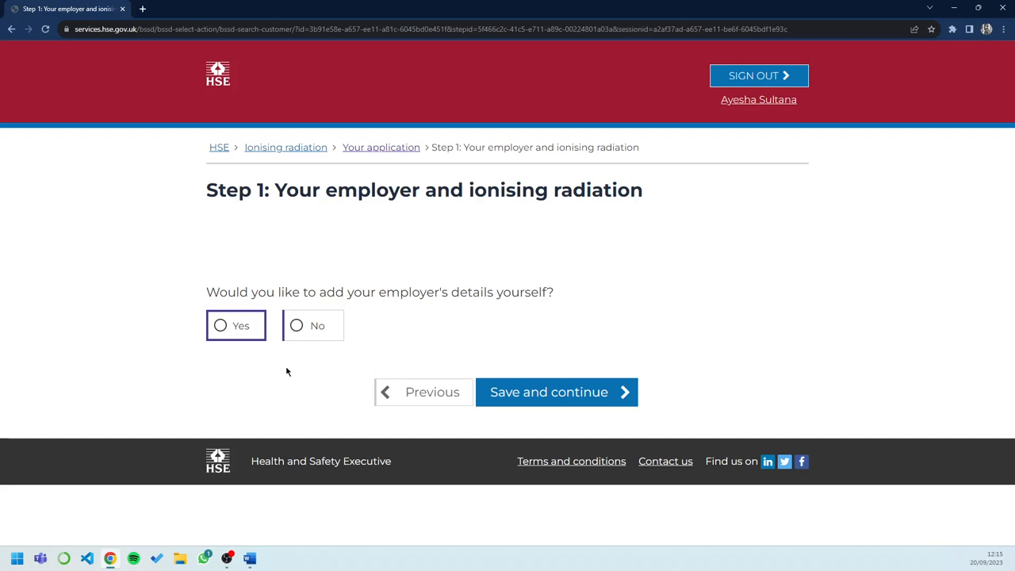
pyautogui.click(227, 330)
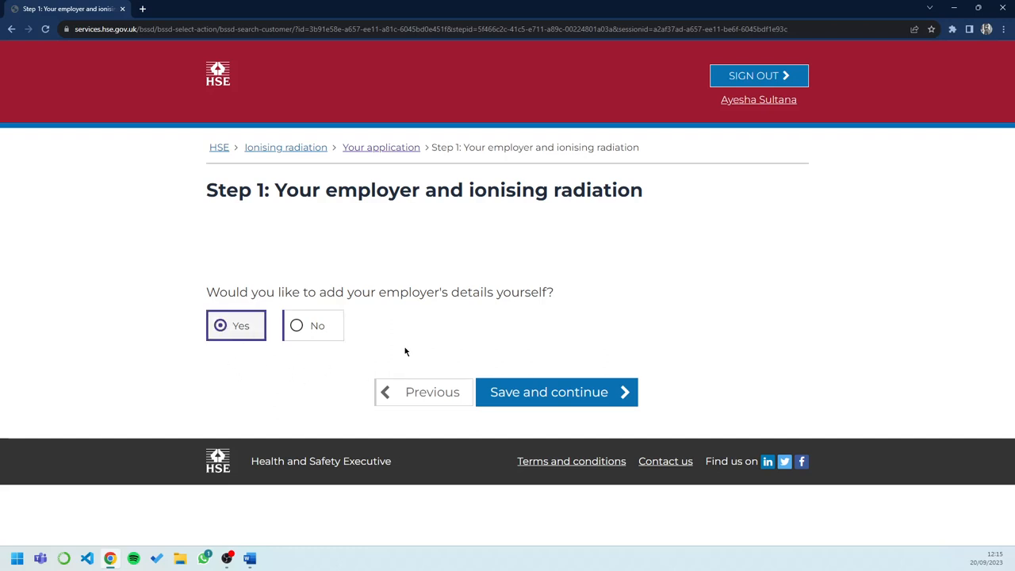
pyautogui.click(564, 395)
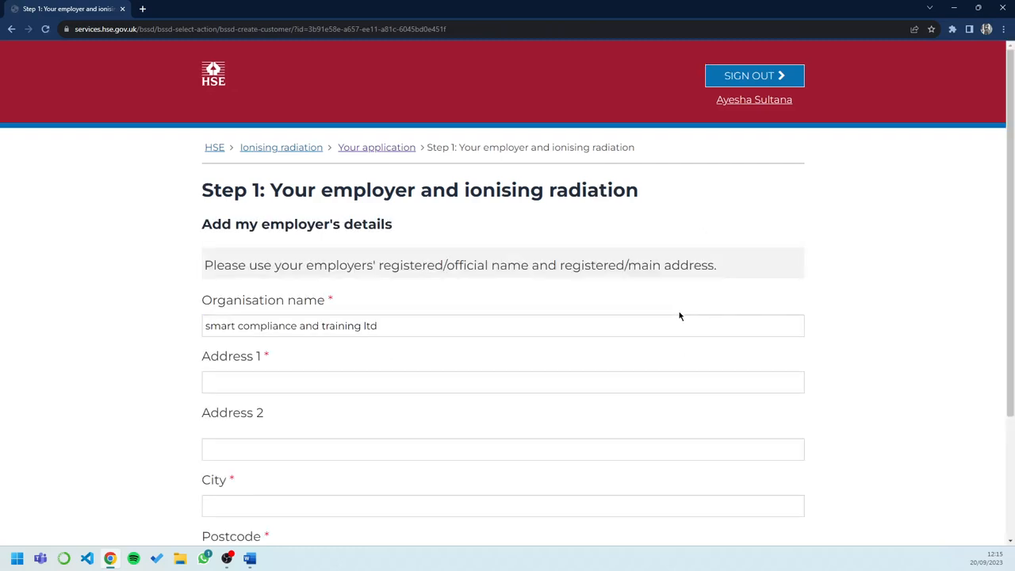
# Fill in the employer's address lines, city and start of the postcode
pyautogui.scroll(-1, 679, 315)
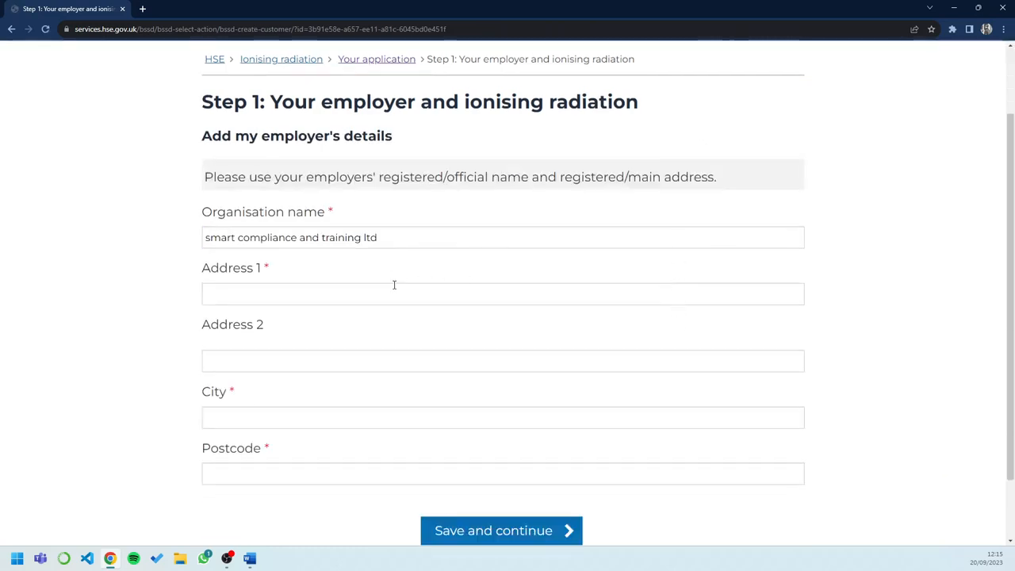
pyautogui.click(299, 295)
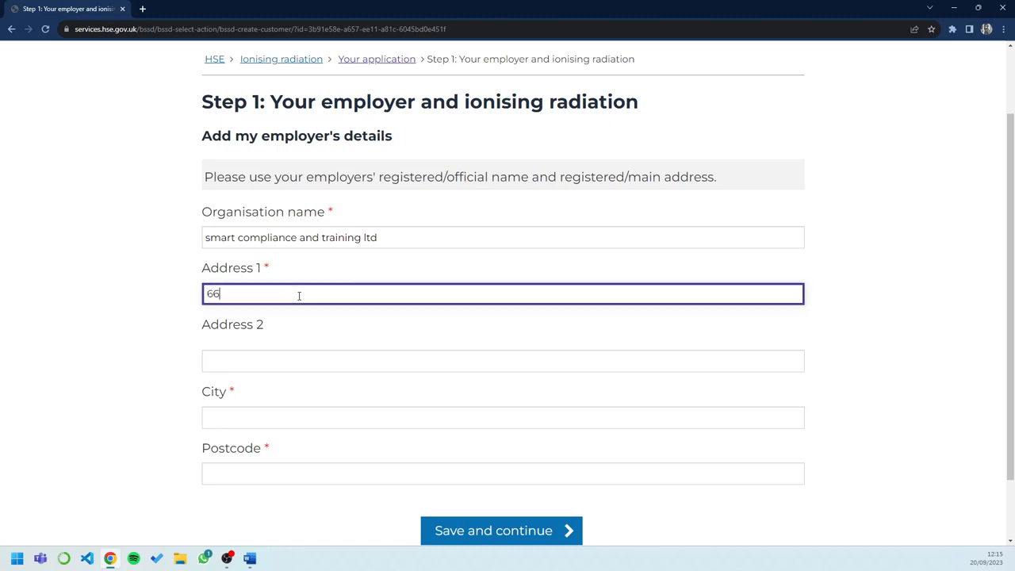
pyautogui.click(333, 356)
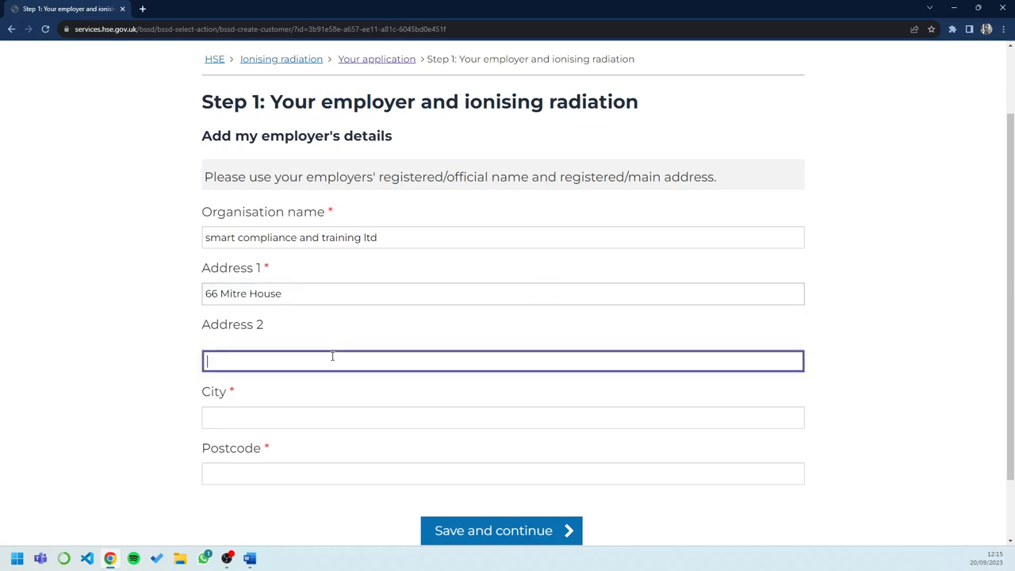
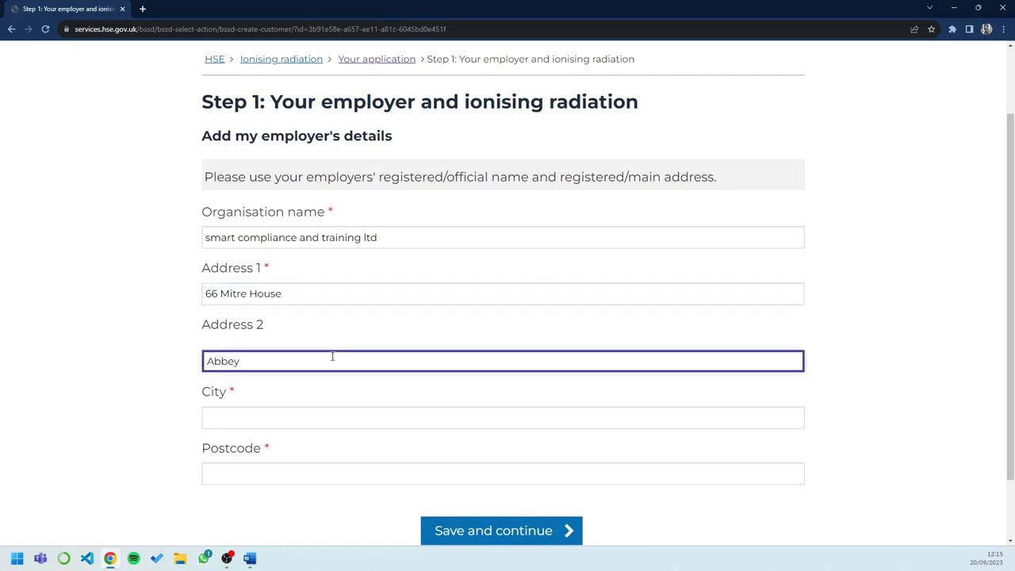
pyautogui.click(341, 434)
pyautogui.click(347, 415)
pyautogui.write('London')
pyautogui.click(310, 481)
pyautogui.write('ENQ')
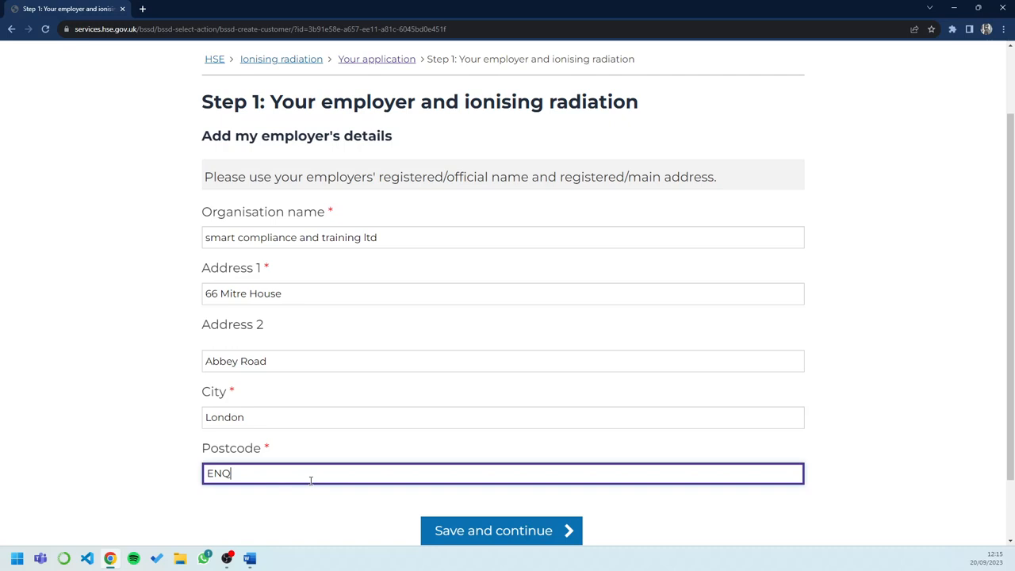
# Clear the postcode, city and both address line entries
pyautogui.press('BackSpace')
pyautogui.write('1 2qn')
pyautogui.press('BackSpace')
pyautogui.write('QN')
pyautogui.press('BackSpace')
pyautogui.press('BackSpace')
pyautogui.press('BackSpace')
pyautogui.press('BackSpace')
pyautogui.press('BackSpace')
pyautogui.press('BackSpace')
pyautogui.press('BackSpace')
pyautogui.press('BackSpace')
pyautogui.doubleClick(246, 420)
pyautogui.press('BackSpace')
pyautogui.hotkey('shift', 'Tab')
pyautogui.press('BackSpace')
pyautogui.hotkey('shift', 'Tab')
pyautogui.press('BackSpace')
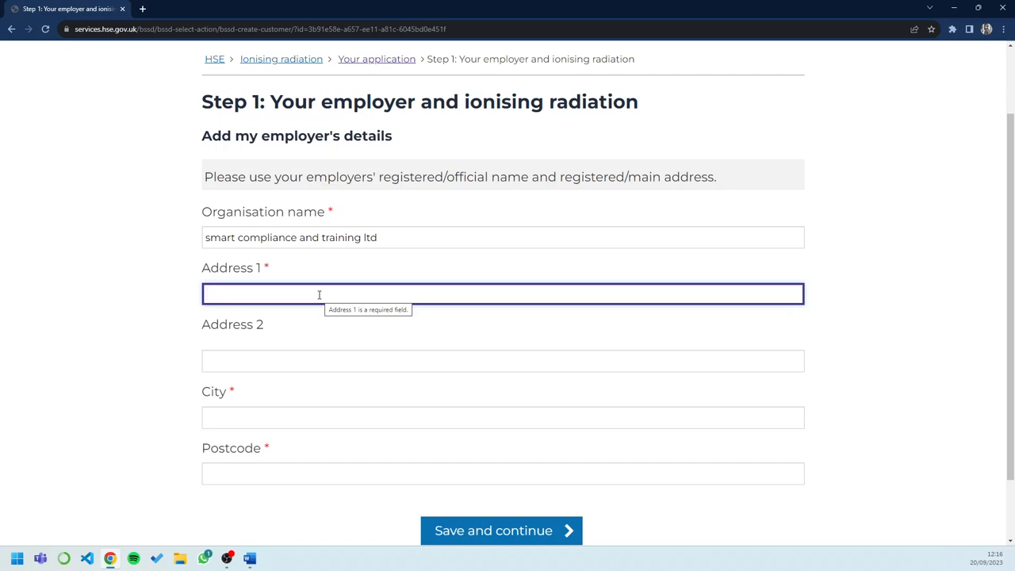
# Enter the employer's building number and name as Address 1
pyautogui.write('66')
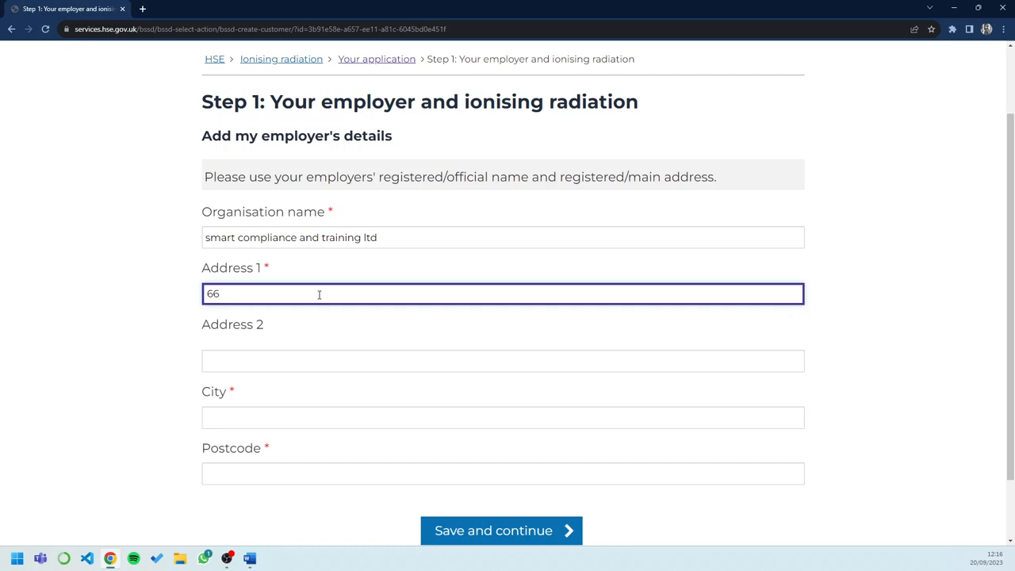
pyautogui.write(' mlk')
pyautogui.press('BackSpace')
pyautogui.press('BackSpace')
pyautogui.press('BackSpace')
pyautogui.press('BackSpace')
pyautogui.press('BackSpace')
pyautogui.press('BackSpace')
pyautogui.write('66 mITRE')
pyautogui.press('BackSpace')
pyautogui.press('BackSpace')
pyautogui.press('BackSpace')
pyautogui.press('BackSpace')
pyautogui.press('BackSpace')
pyautogui.press('BackSpace')
pyautogui.press('BackSpace')
pyautogui.press('BackSpace')
# Enter the employer's street as Address 2 and London as the city
pyautogui.click(285, 354)
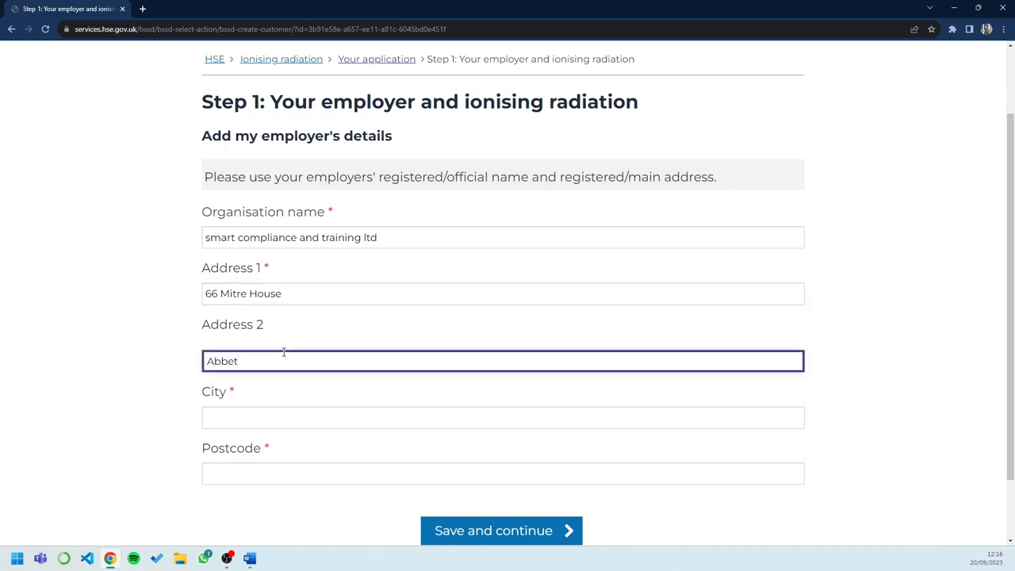
pyautogui.moveTo(282, 354); pyautogui.dragTo(186, 367)
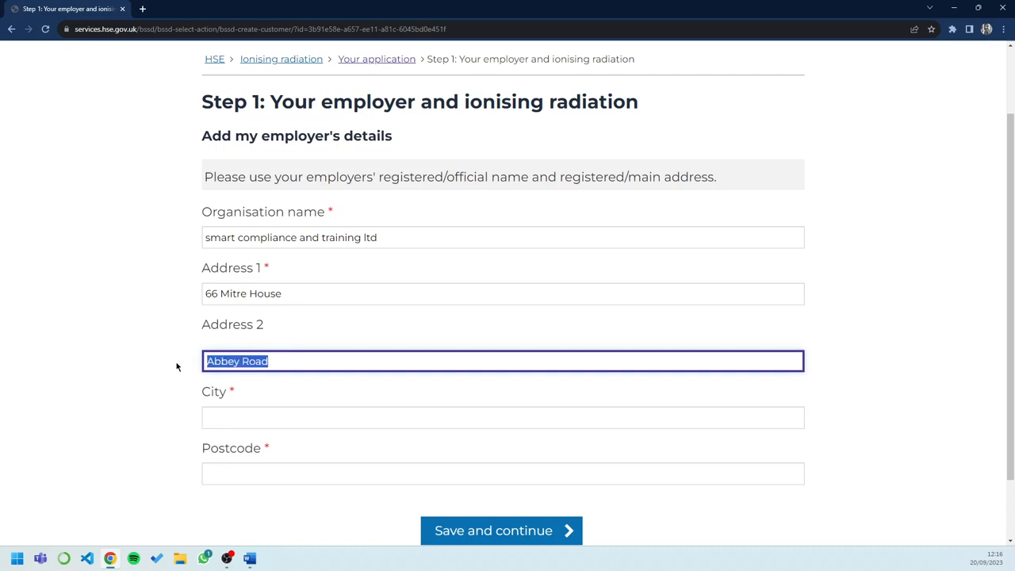
pyautogui.press('BackSpace')
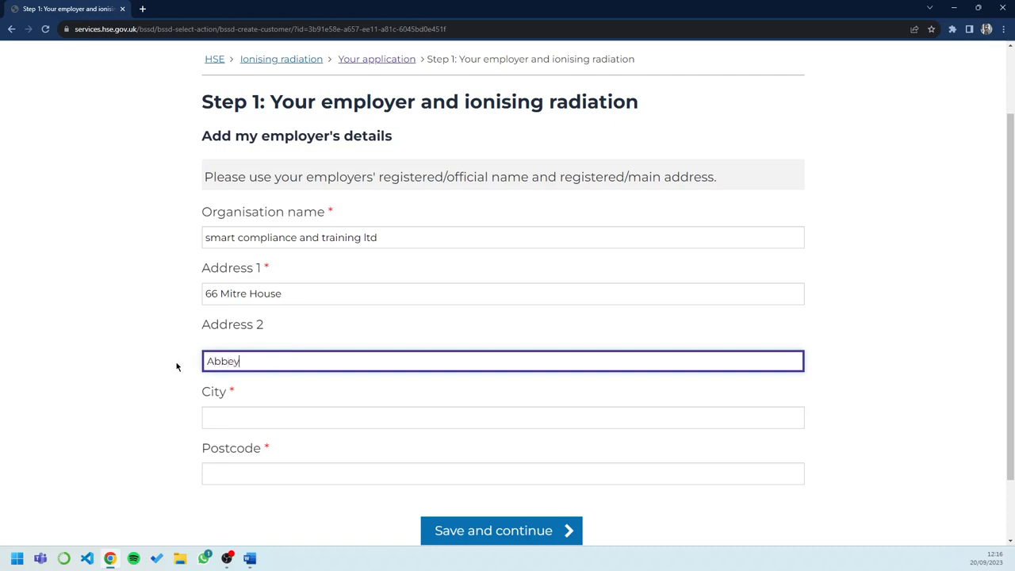
pyautogui.click(290, 418)
pyautogui.write('London')
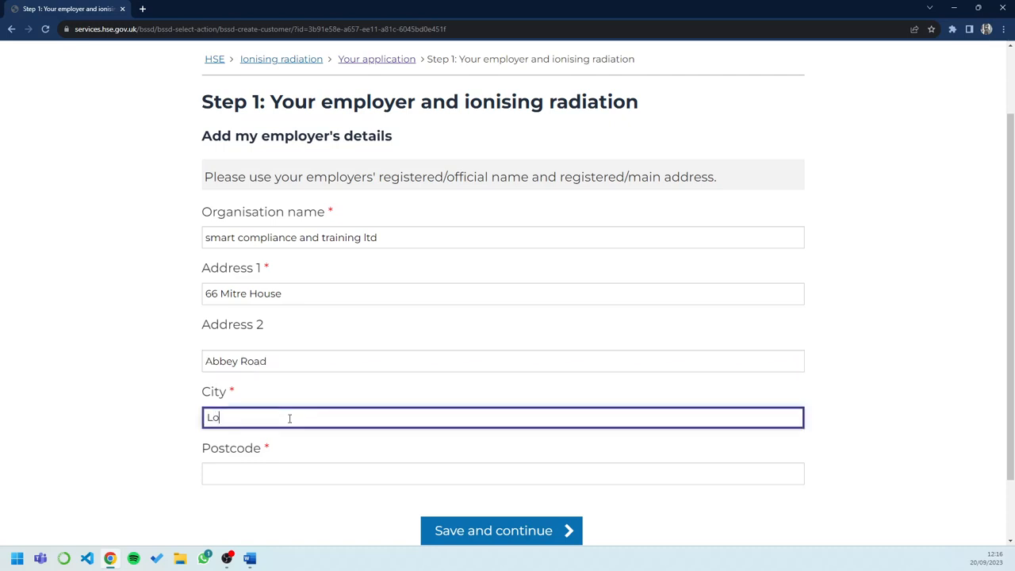
# Enter the employer's postcode and save and continue
pyautogui.click(285, 474)
pyautogui.write('En')
pyautogui.press('BackSpace')
pyautogui.press('BackSpace')
pyautogui.write('EN')
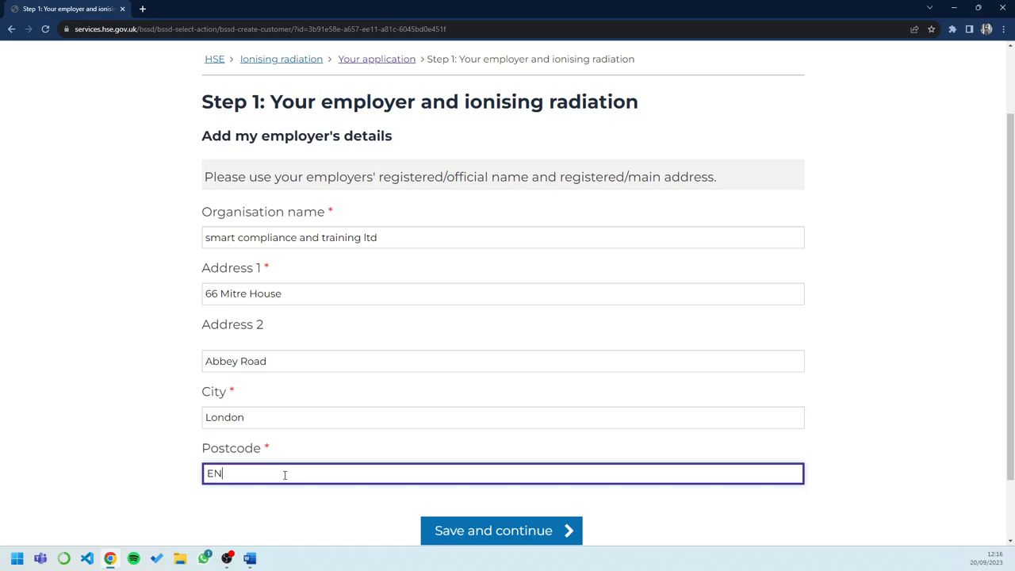
pyautogui.write('1 2QN')
pyautogui.click(522, 525)
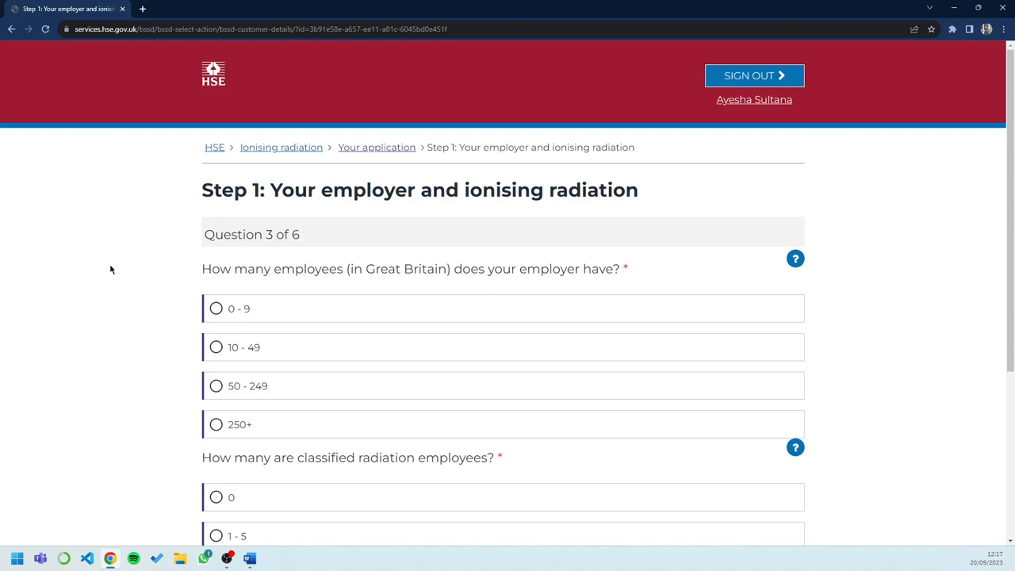
# Select 0 - 9 employees and 1 - 5 classified radiation employees, then save and continue
pyautogui.scroll(-1, 110, 269)
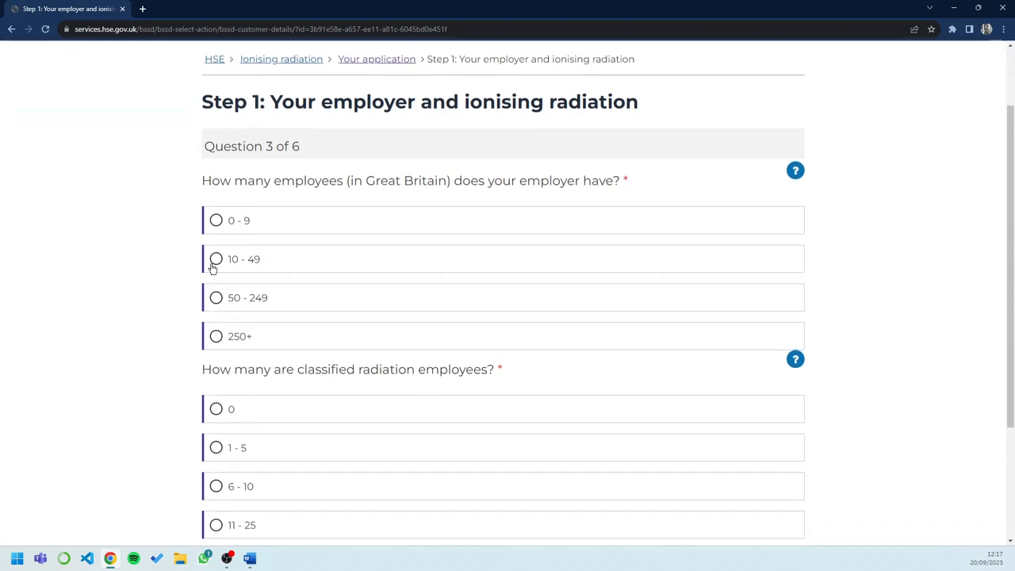
pyautogui.click(217, 220)
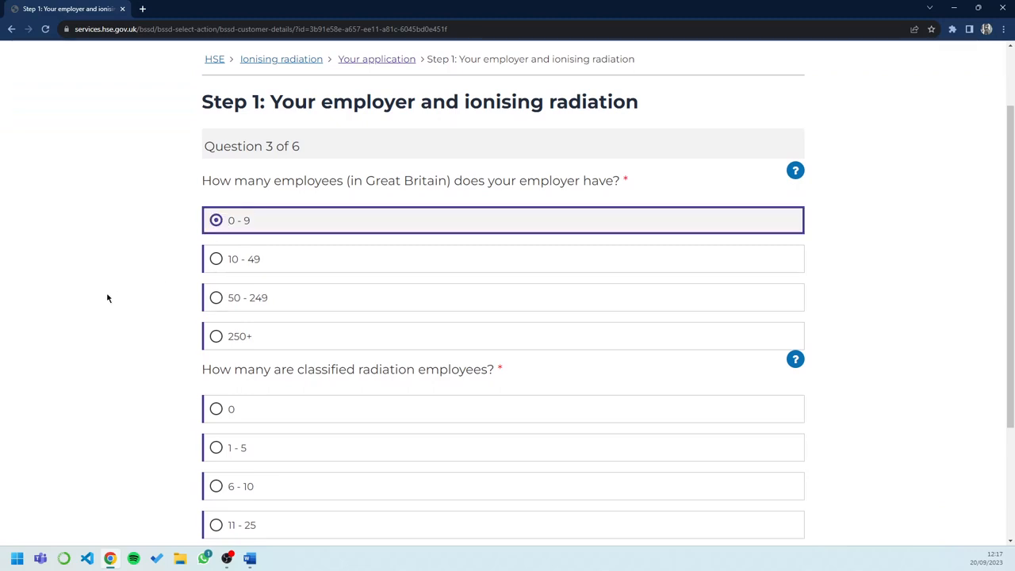
pyautogui.scroll(-2, 108, 297)
pyautogui.click(216, 278)
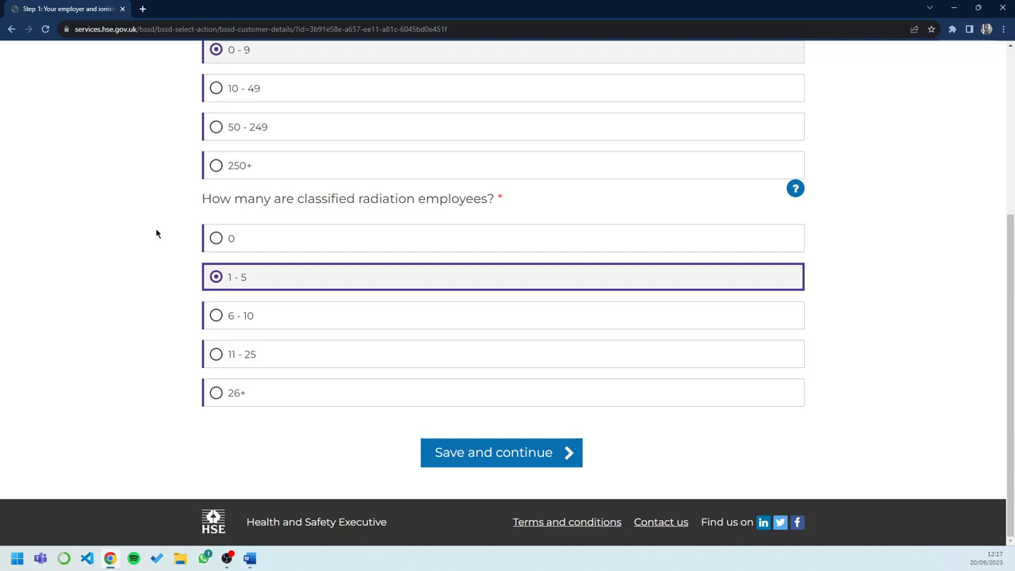
pyautogui.click(525, 452)
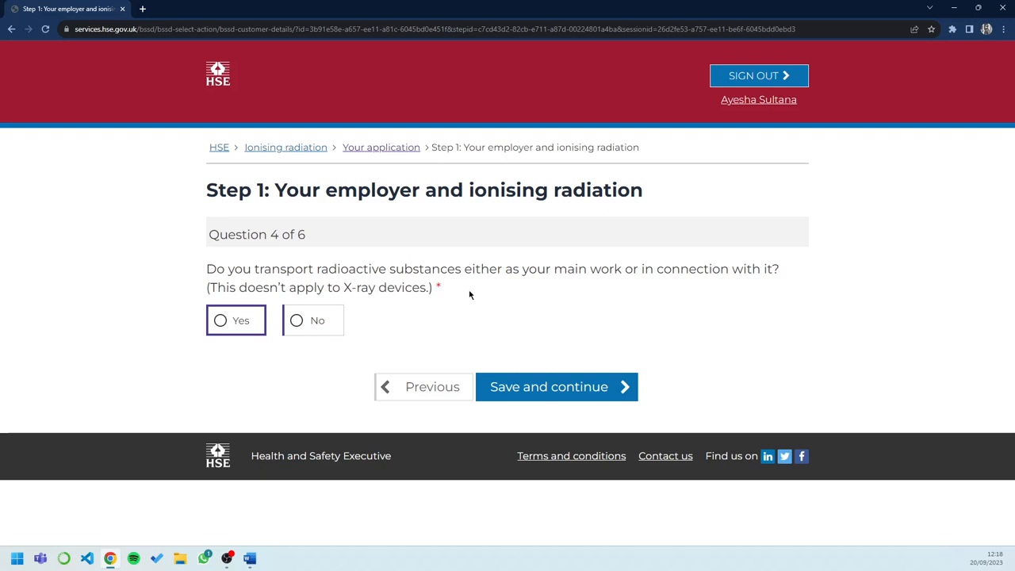
# Answer No to whether radioactive substances are transported as part of the work
pyautogui.click(298, 325)
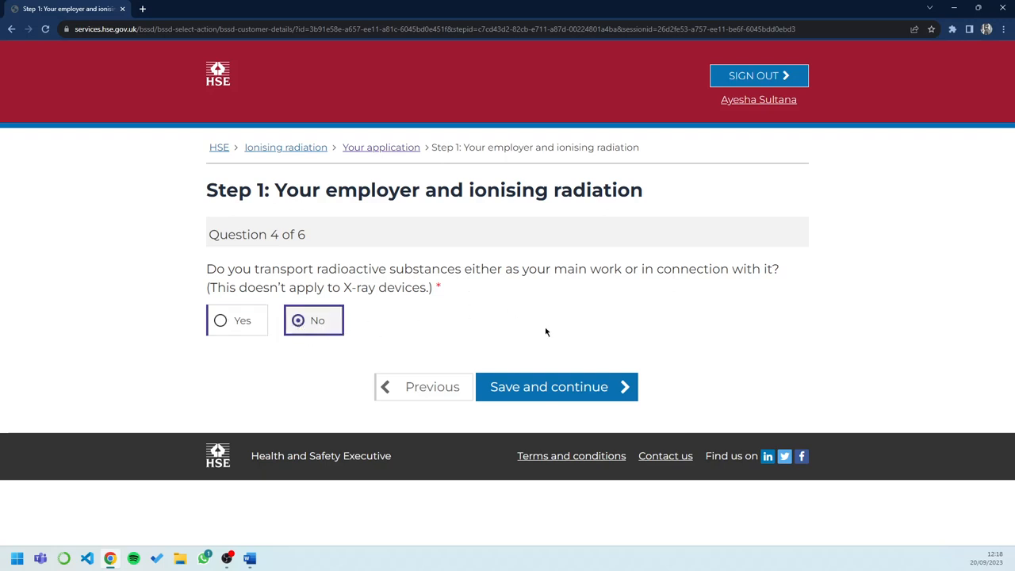
# Save the transport answer, answer No to working with portable radiation sources at other employers' sites, and continue
pyautogui.click(572, 393)
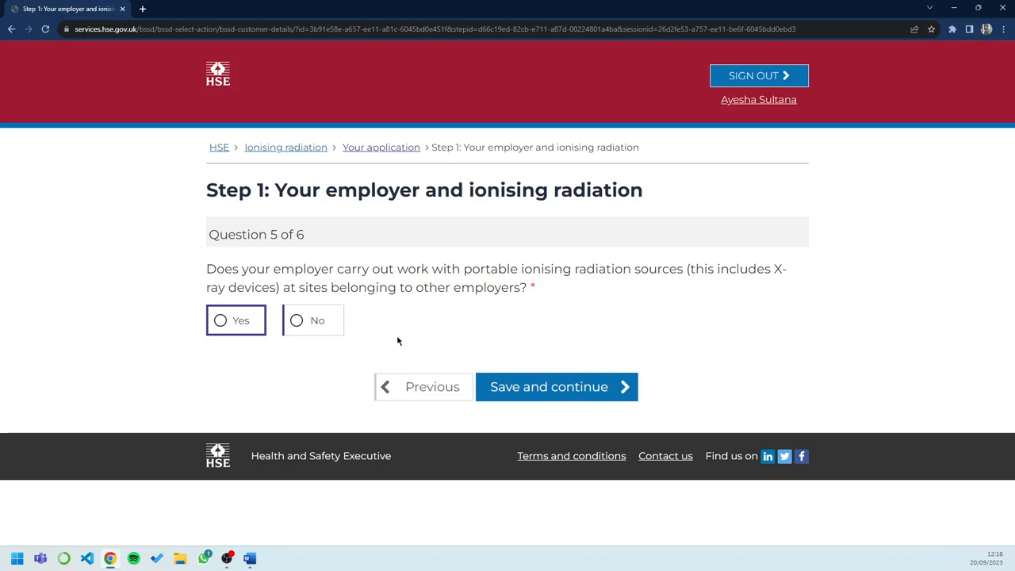
pyautogui.click(297, 322)
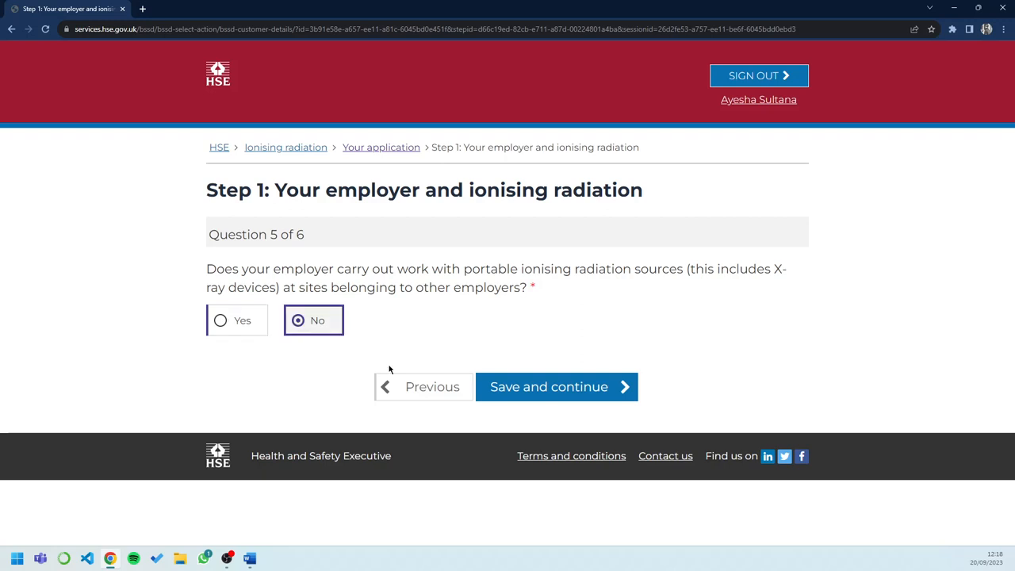
pyautogui.click(547, 397)
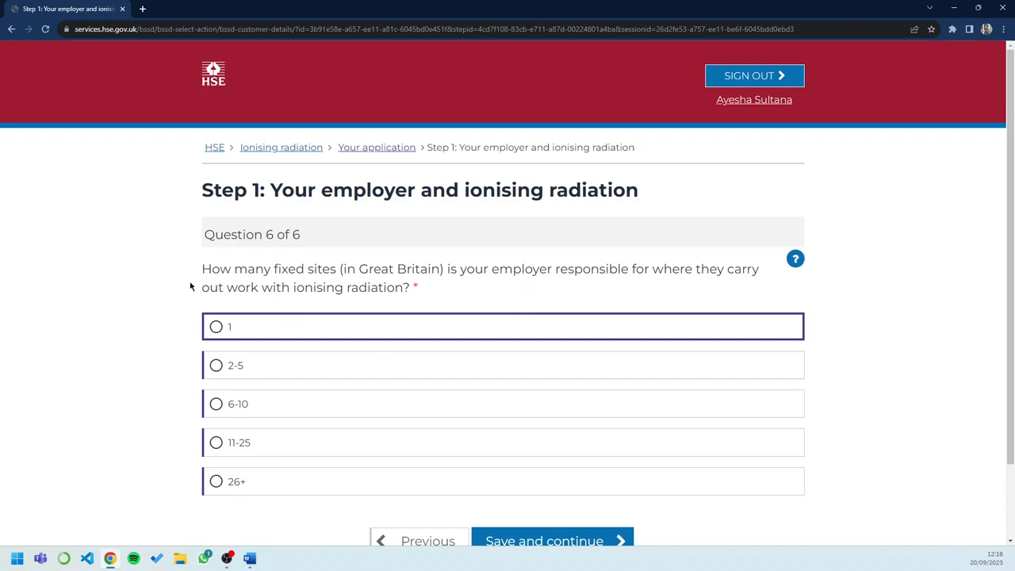
# Select 1 fixed site in Great Britain where the employer works with ionising radiation, then save and continue
pyautogui.scroll(-2, 190, 286)
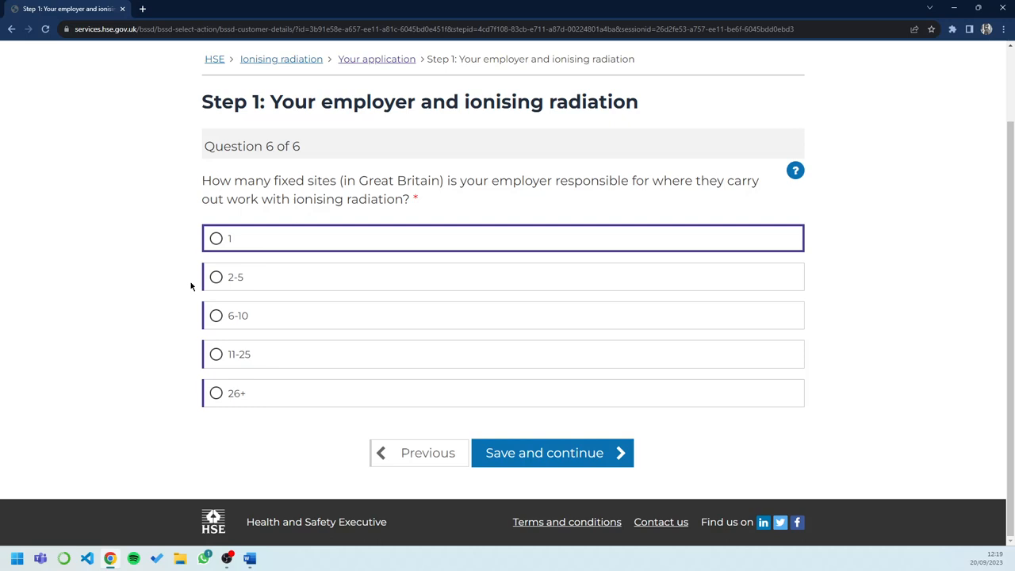
pyautogui.click(214, 241)
pyautogui.click(544, 462)
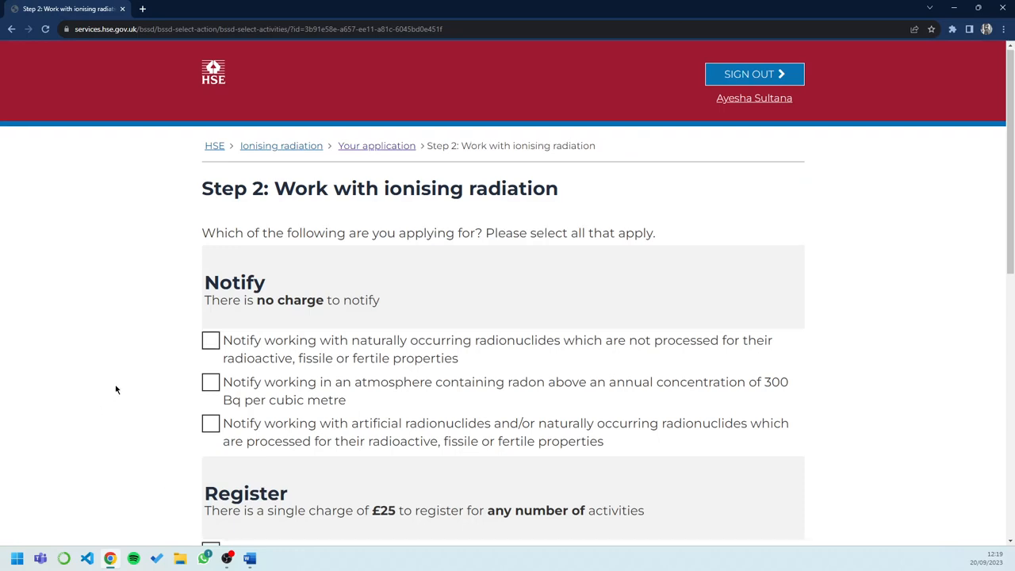
# Tick the option to register working with a radiation generator (for example, X-ray devices)
pyautogui.scroll(-1, 115, 390)
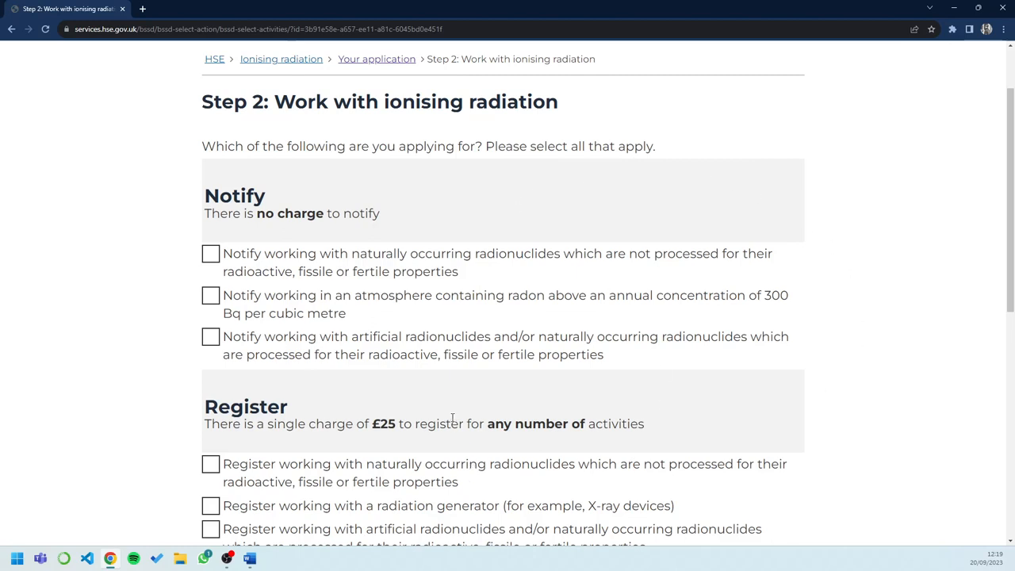
pyautogui.scroll(-1, 452, 418)
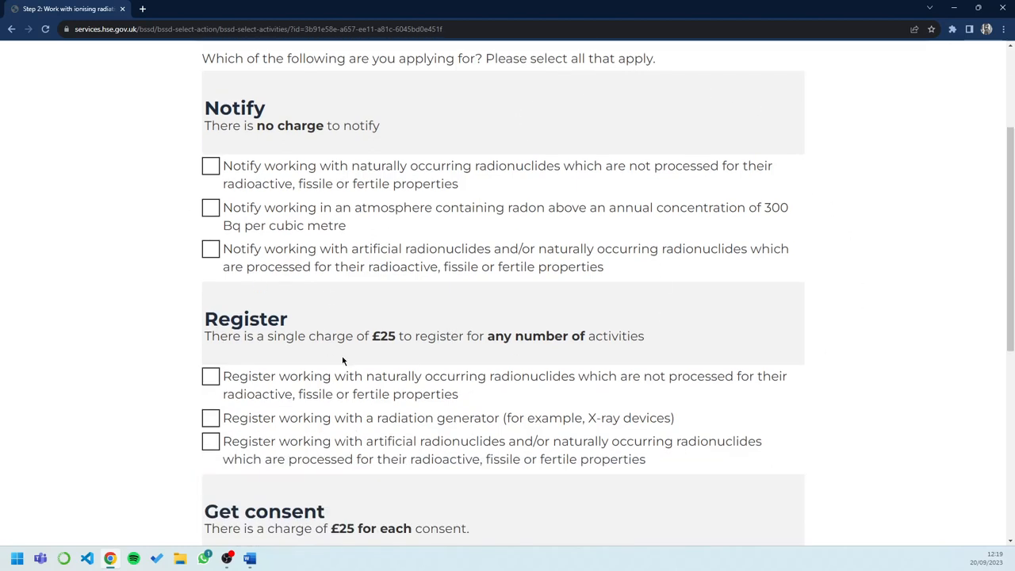
pyautogui.scroll(-1, 341, 357)
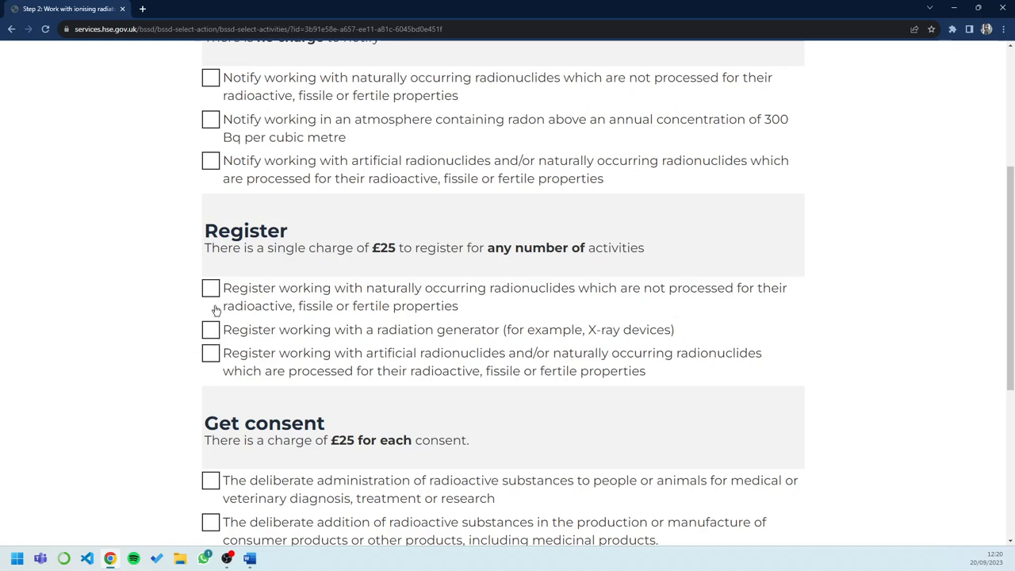
pyautogui.click(211, 330)
# Save the activity selection and proceed to finish the application
pyautogui.scroll(-1, 461, 428)
pyautogui.scroll(-1, 462, 432)
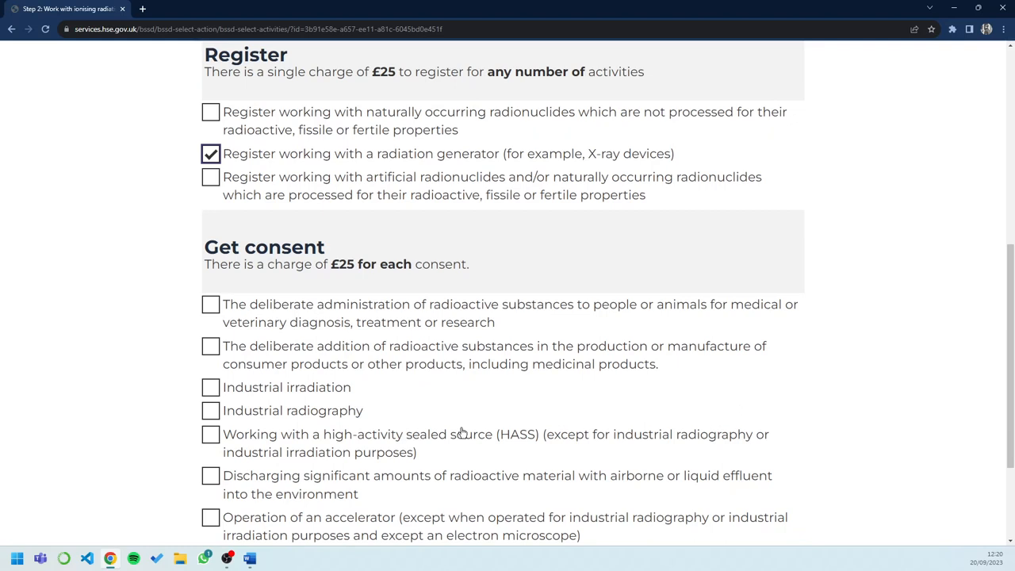
pyautogui.scroll(-2, 462, 432)
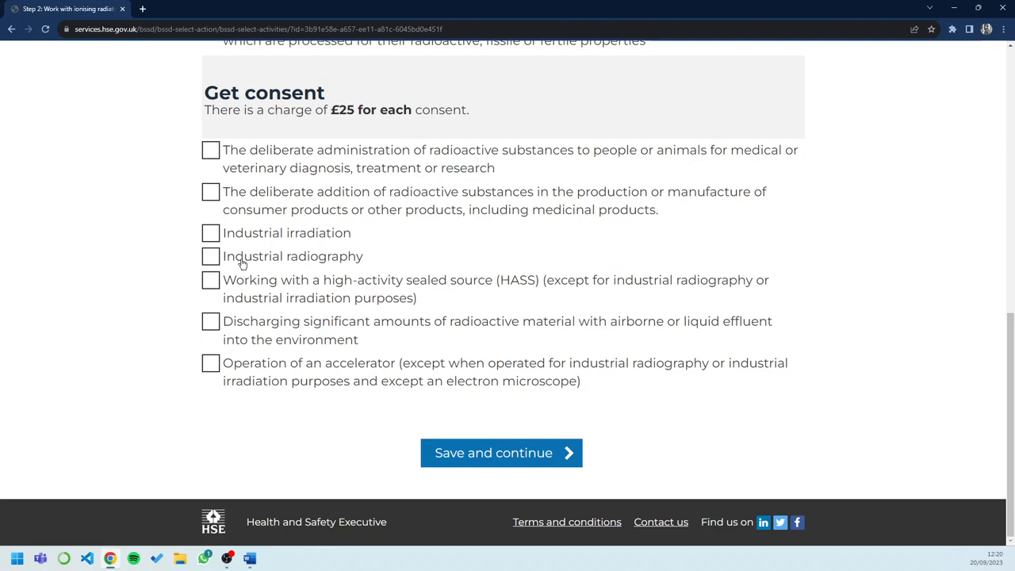
pyautogui.click(517, 458)
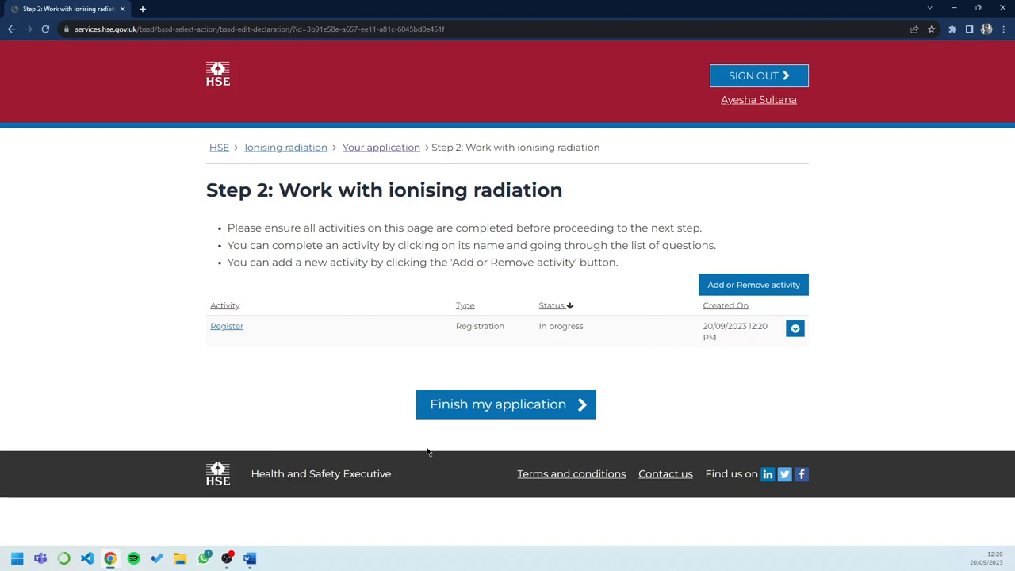
pyautogui.click(520, 406)
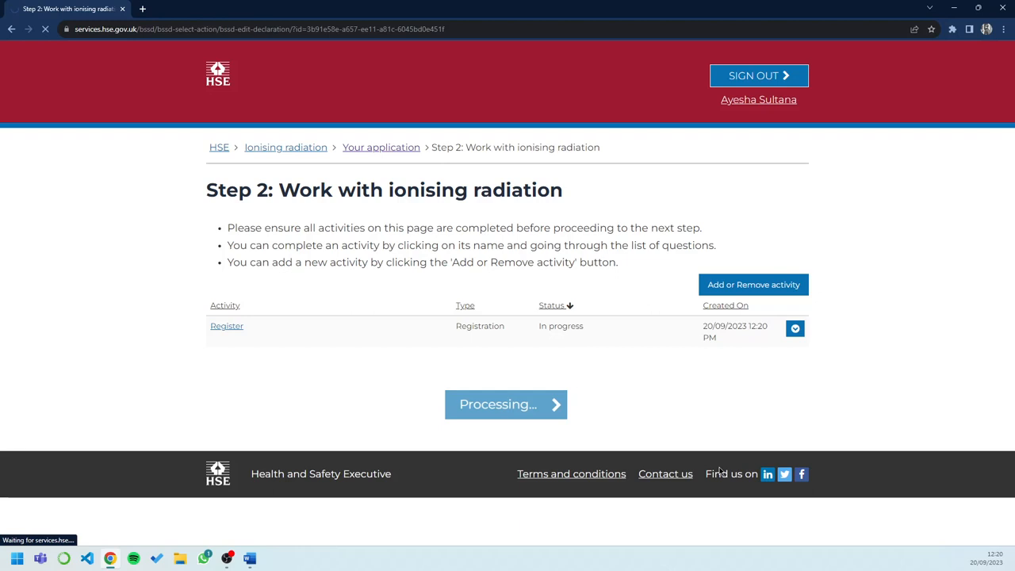